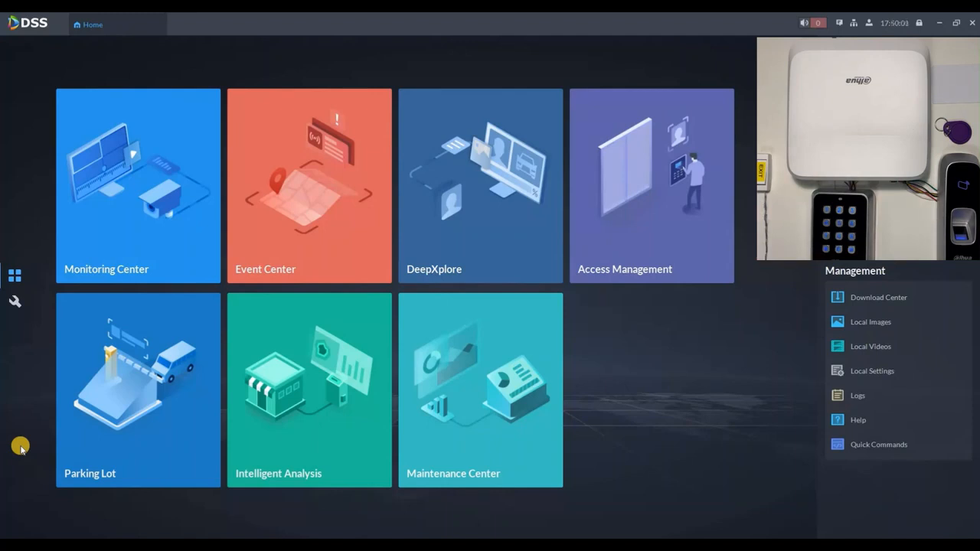
# Step: Add the discovered DHI-ASC3202B access controller at 192.168.1.106 to Current Site, entering the device password
pyautogui.click(15, 300)
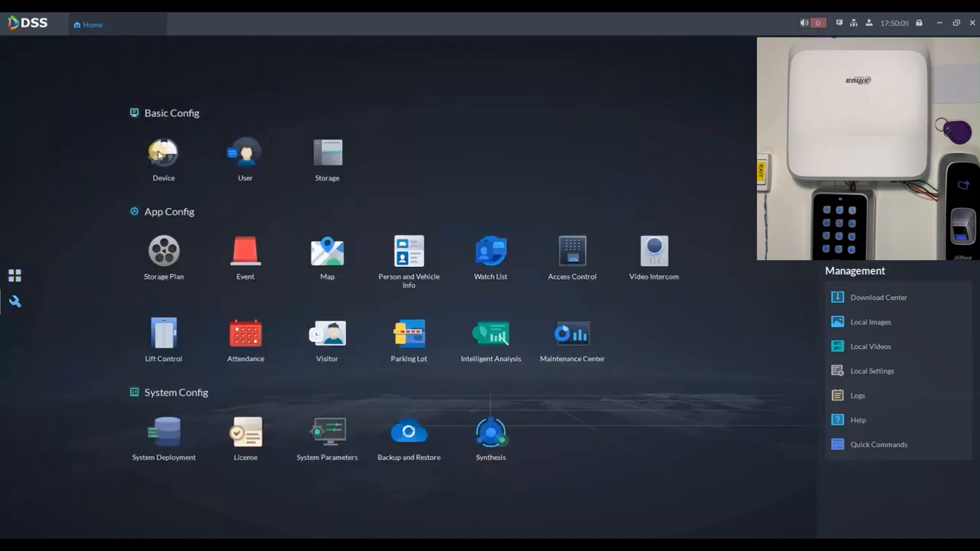
pyautogui.click(160, 154)
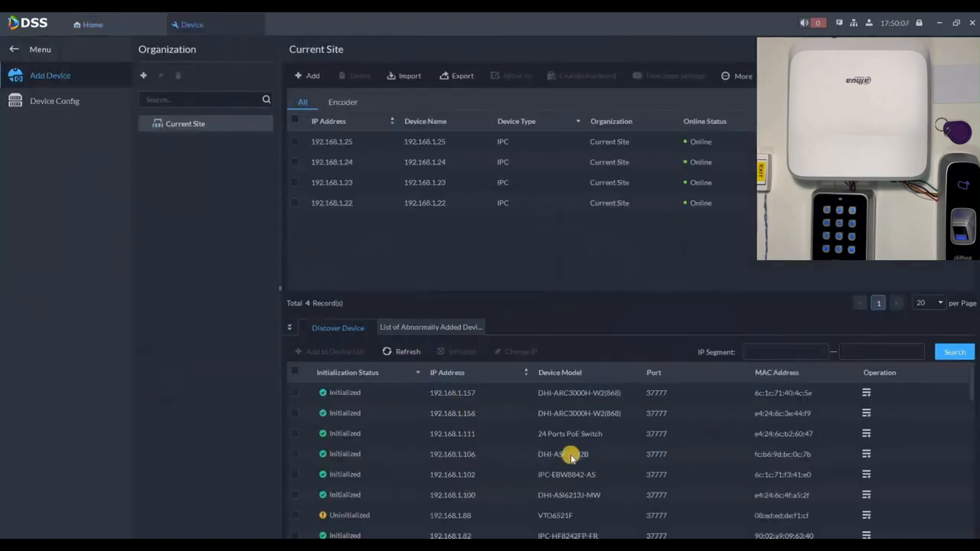
pyautogui.click(865, 454)
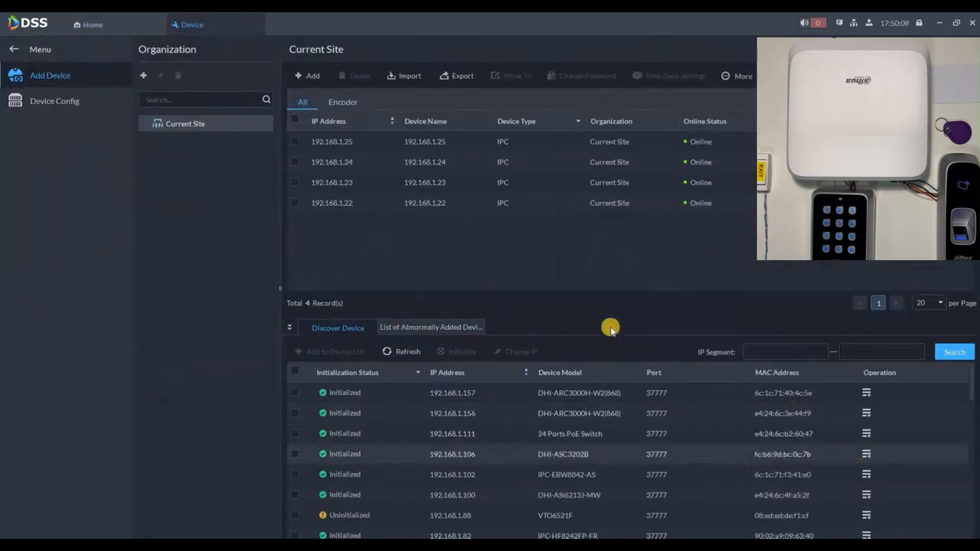
pyautogui.press('Tab')
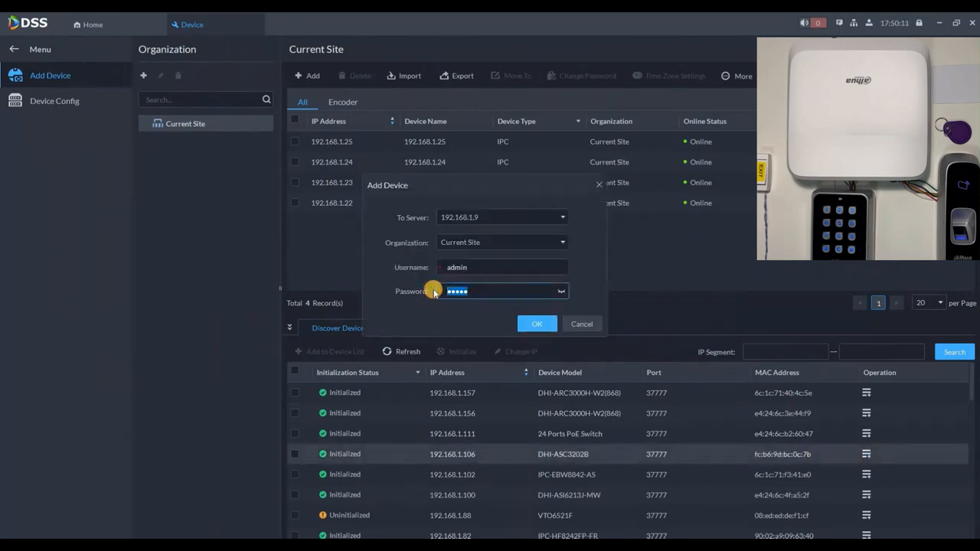
pyautogui.write('••••••••')
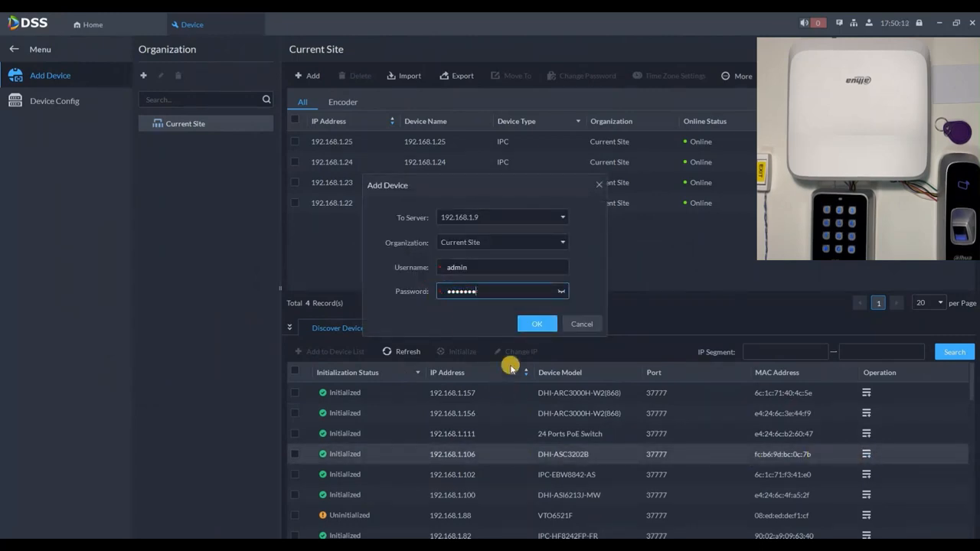
pyautogui.click(534, 325)
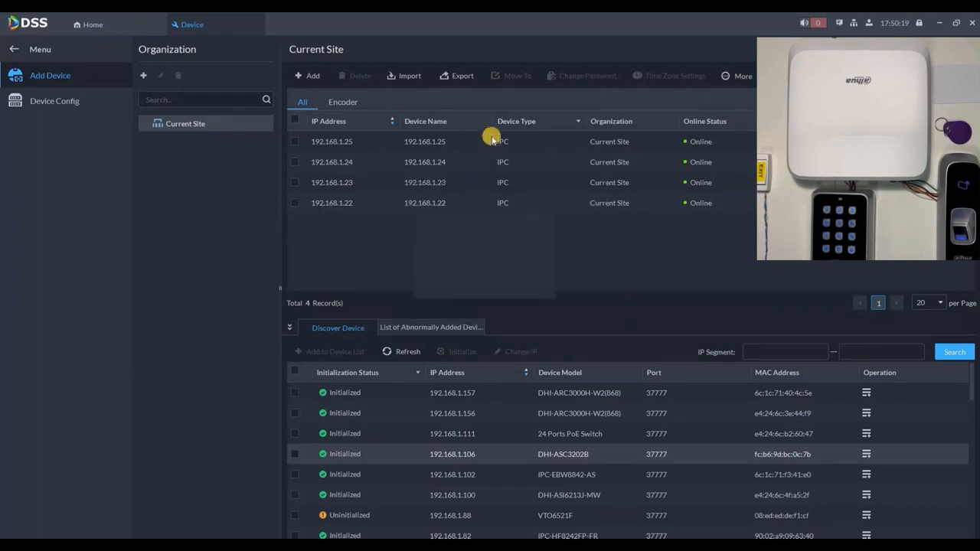
pyautogui.click(251, 23)
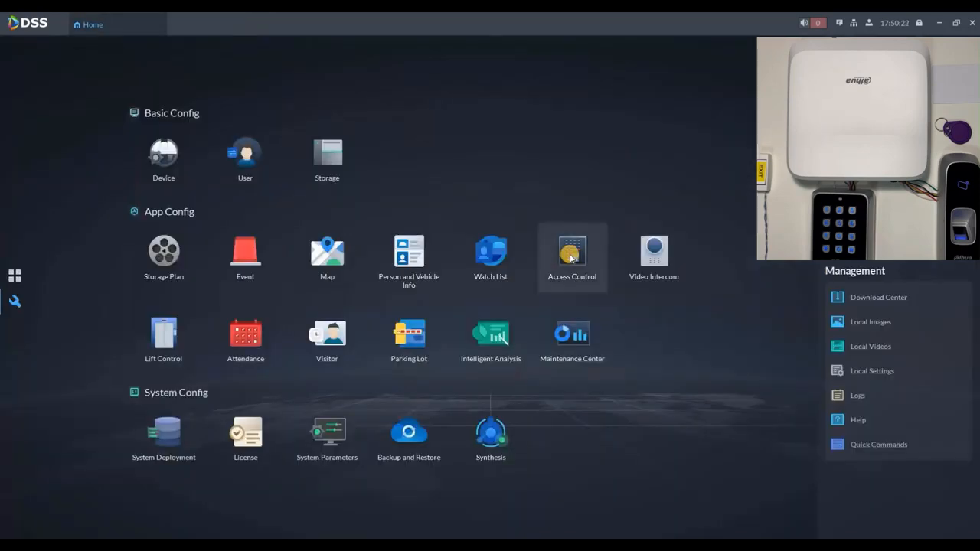
# Step: Create a door group in Access Control named Door Group 1 containing Door1 of device 192.168.1.106
pyautogui.click(570, 258)
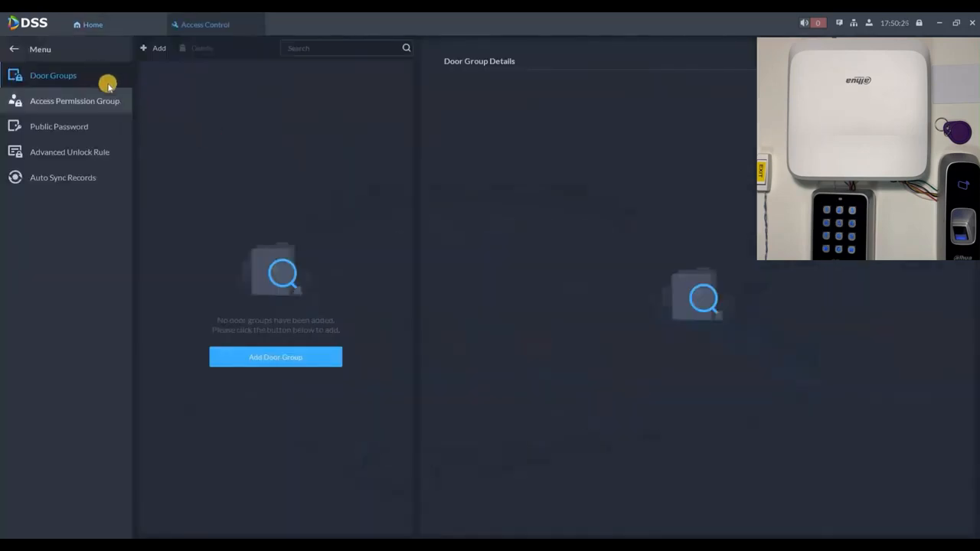
pyautogui.click(290, 361)
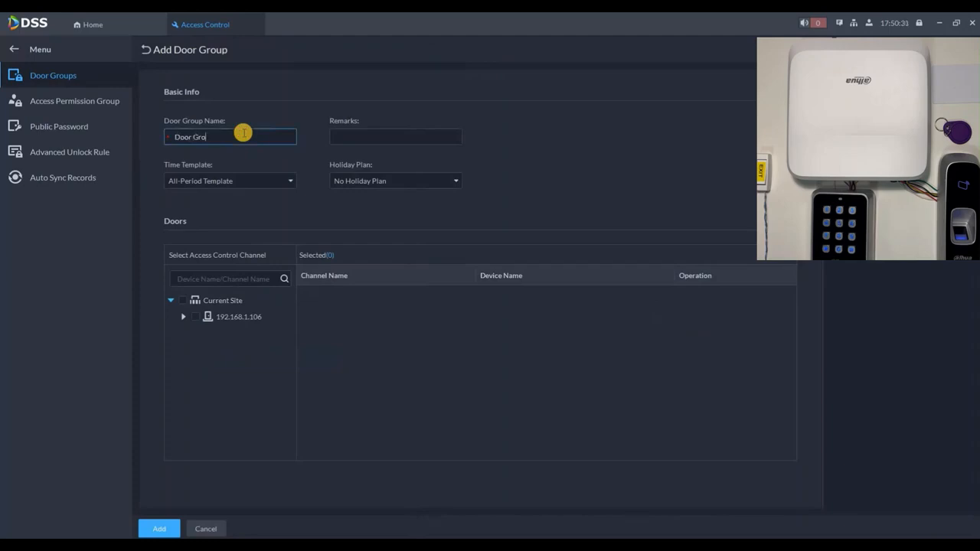
pyautogui.click(243, 136)
pyautogui.write('Door Group 1')
pyautogui.click(184, 317)
pyautogui.click(208, 333)
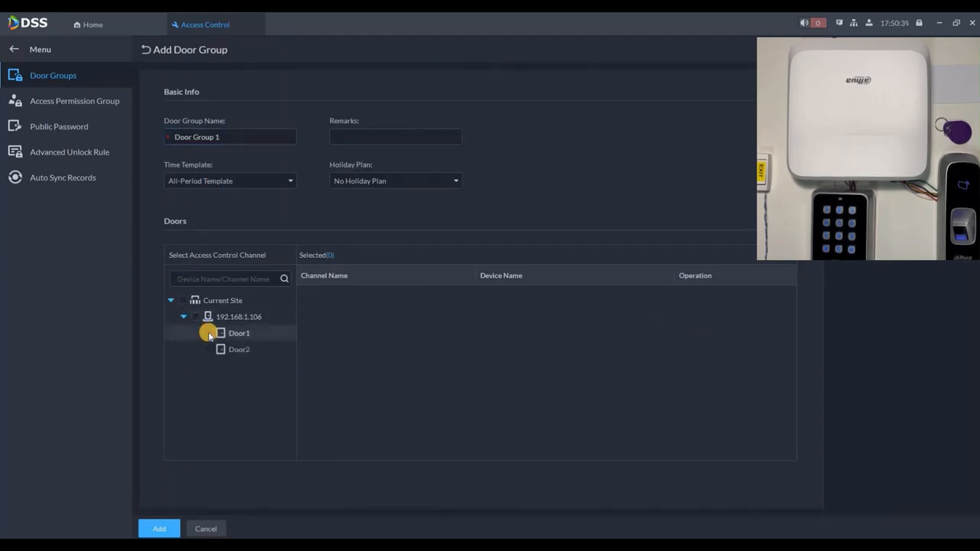
# Step: Create a second door group named Door Group 2 with the remark test, containing Door1 and Door2 of 192.168.1.106
pyautogui.click(142, 51)
pyautogui.click(149, 48)
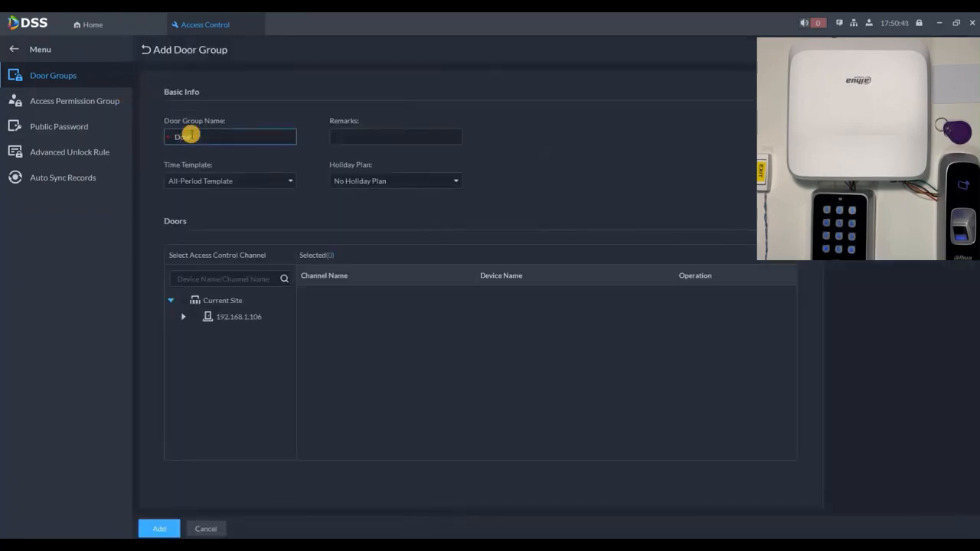
pyautogui.click(190, 137)
pyautogui.write('Door Group 2')
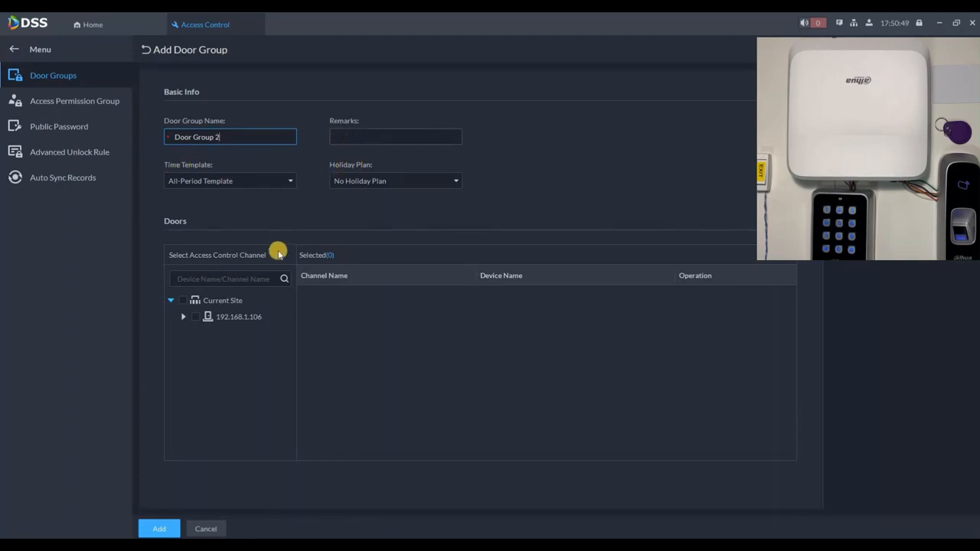
pyautogui.click(345, 136)
pyautogui.write('test')
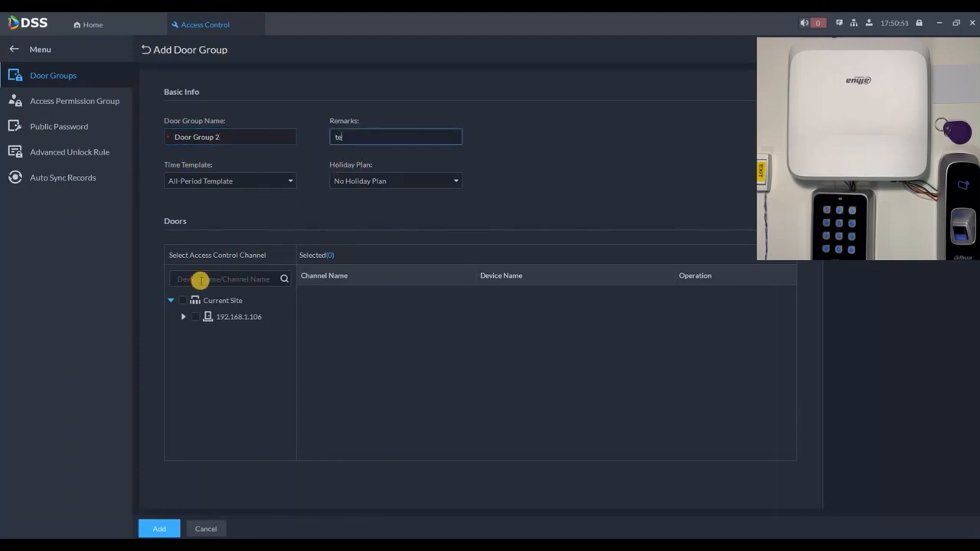
pyautogui.click(182, 300)
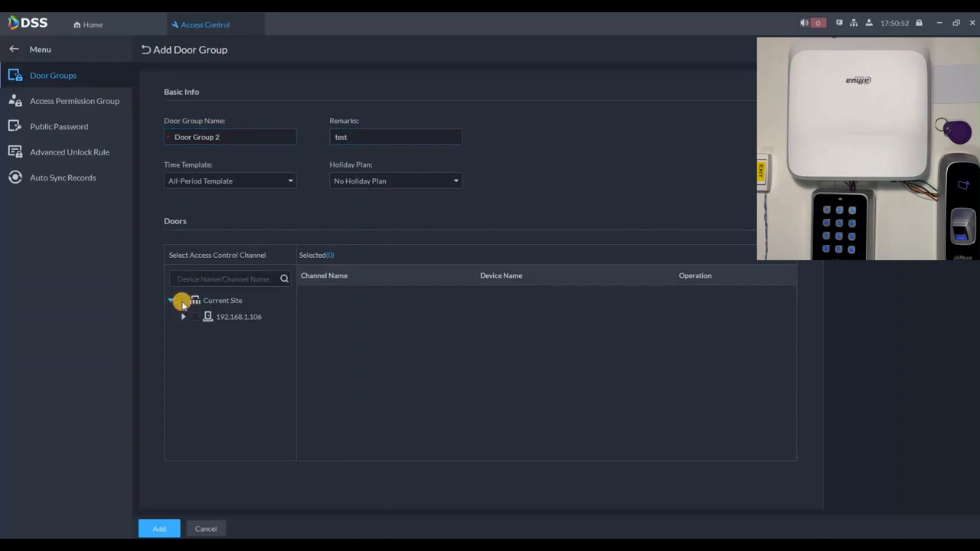
pyautogui.click(160, 528)
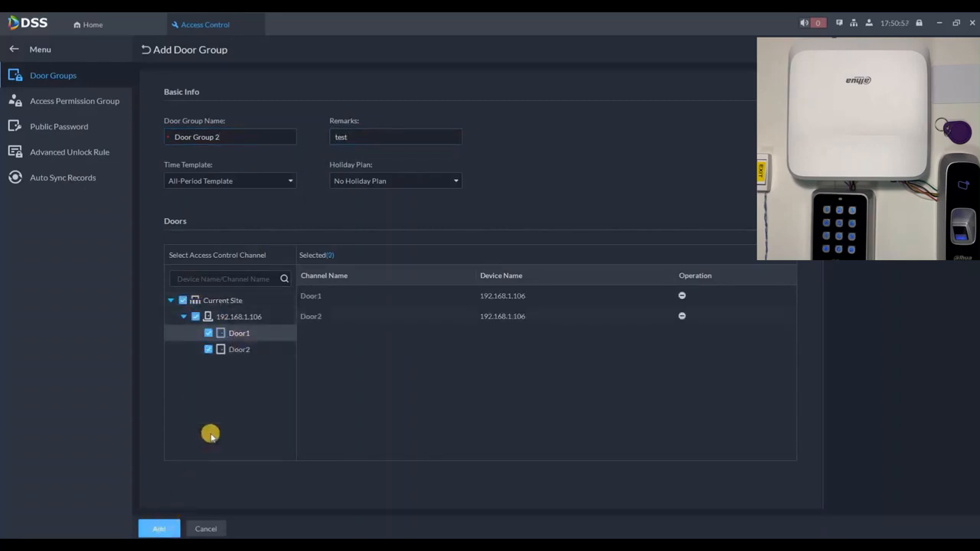
# Step: Create an access permission group named Access Group 1 and assign Door Group 1 to it
pyautogui.click(100, 103)
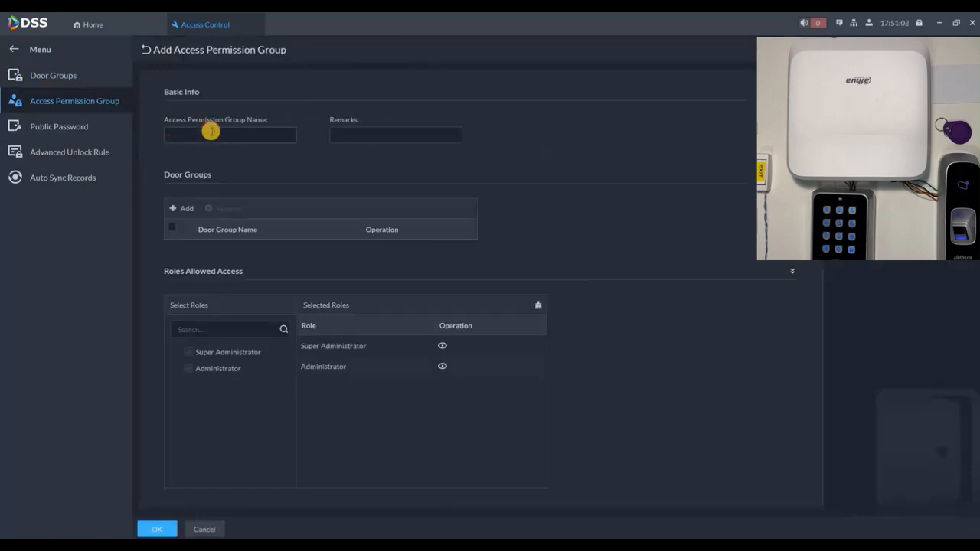
pyautogui.click(211, 132)
pyautogui.write('Access Grou')
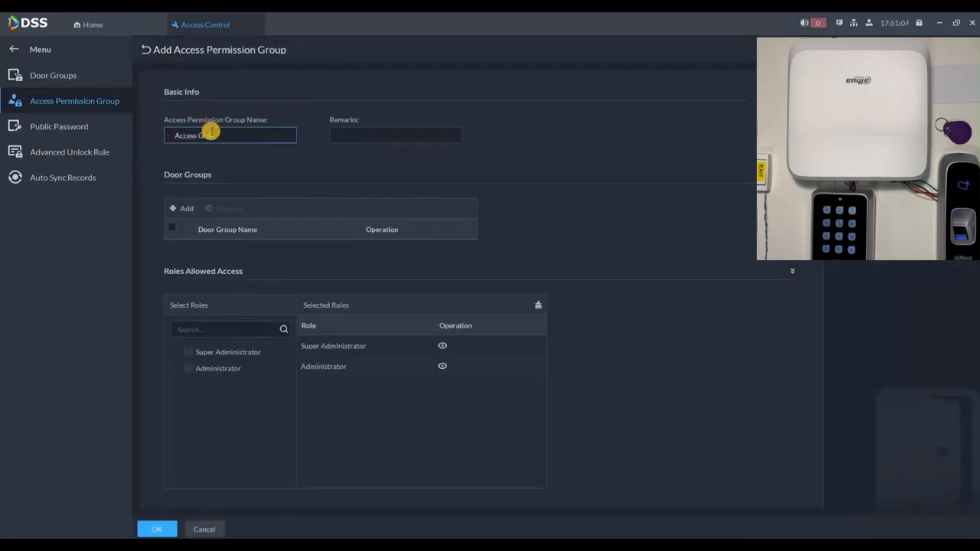
pyautogui.write('p 1')
pyautogui.click(187, 211)
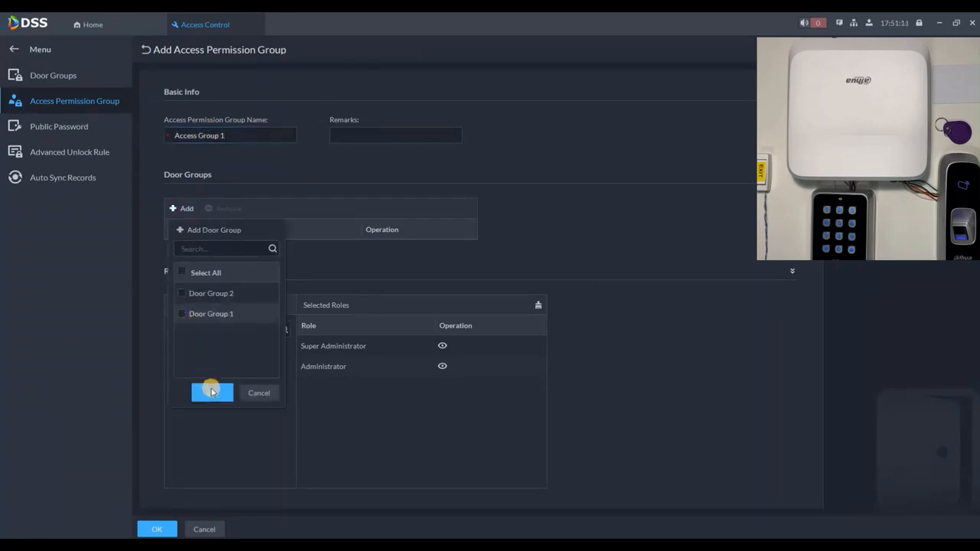
pyautogui.click(212, 390)
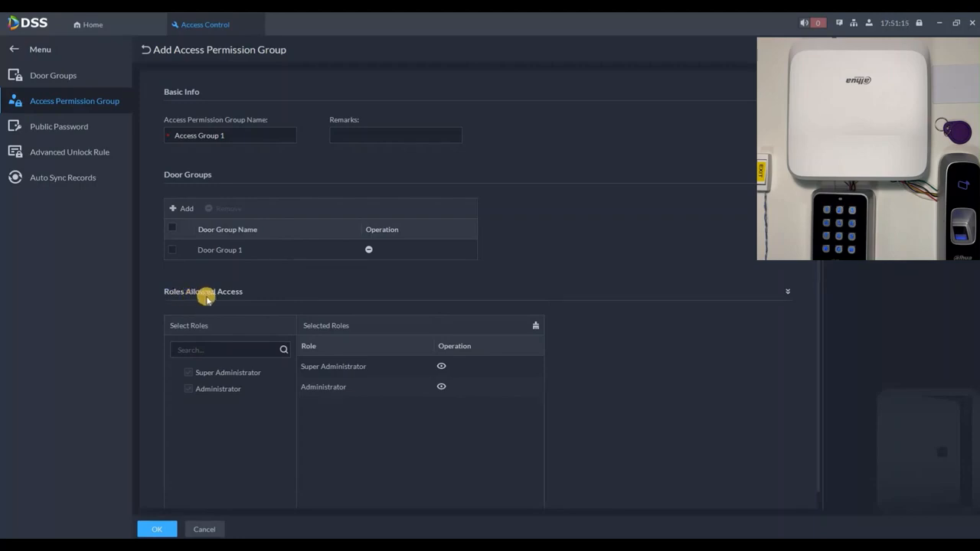
pyautogui.click(167, 529)
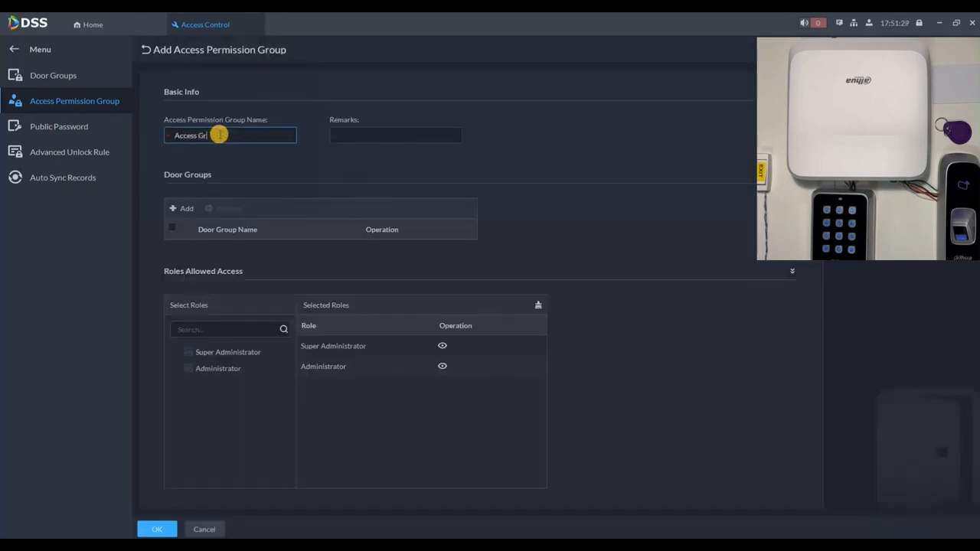
# Step: Create an access permission group named Access Group 2 with only Door Group 2 assigned, and close Access Control
pyautogui.write('oup 2')
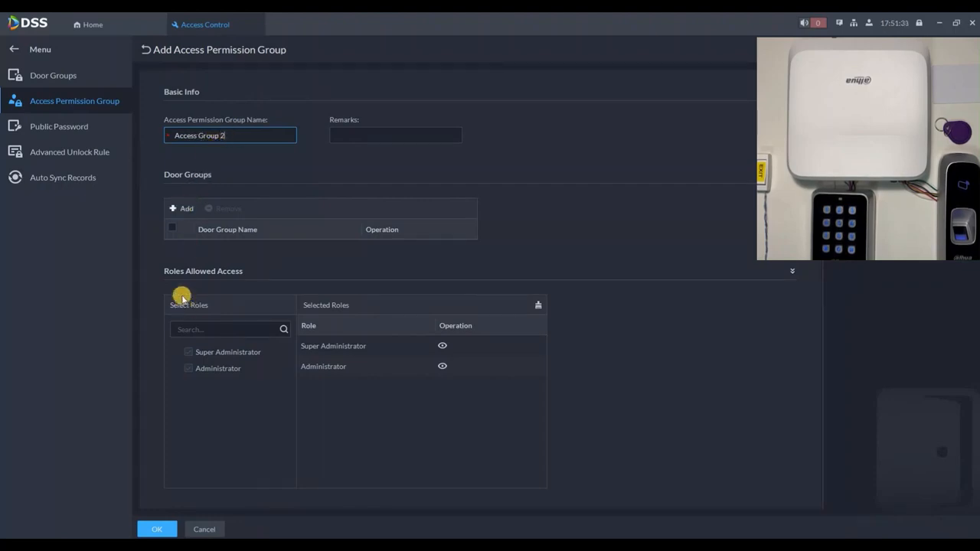
pyautogui.click(183, 209)
pyautogui.click(182, 293)
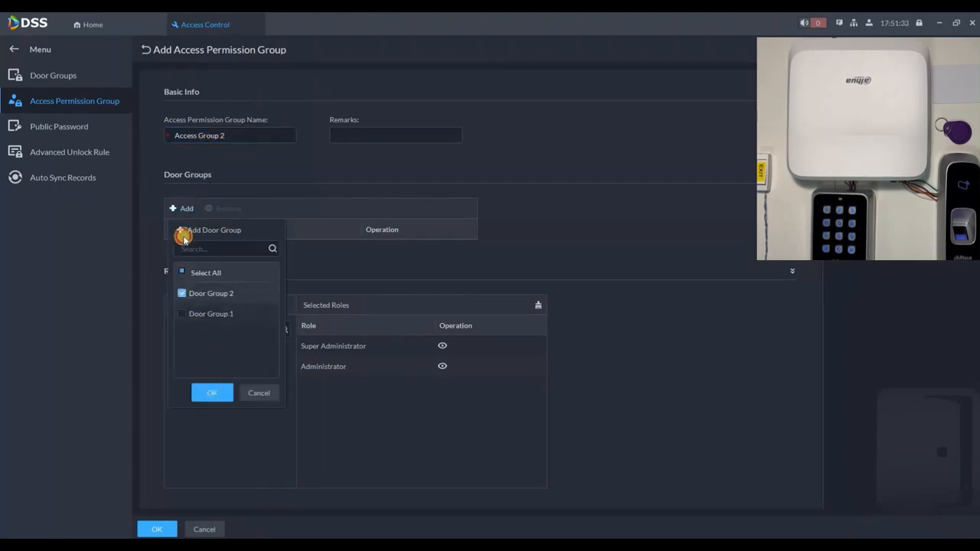
pyautogui.click(181, 208)
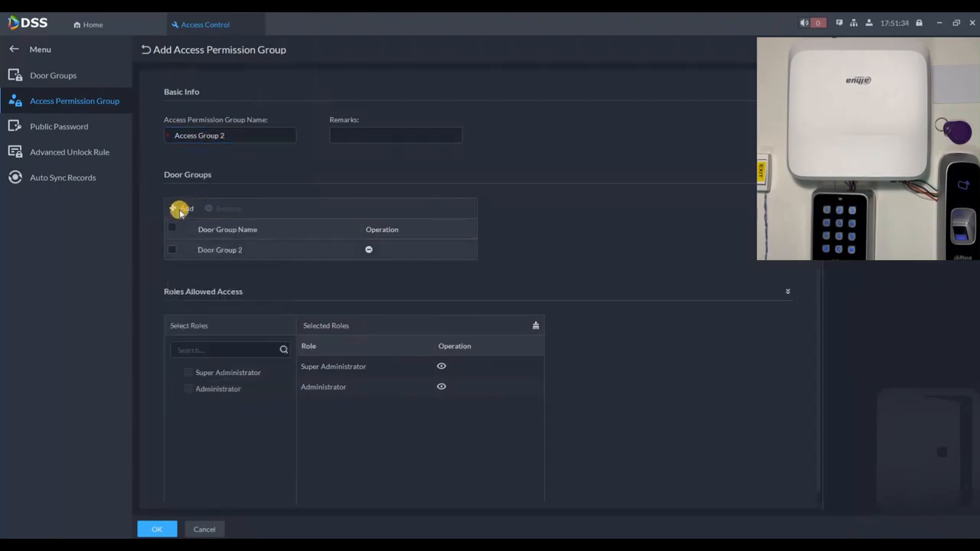
pyautogui.click(184, 313)
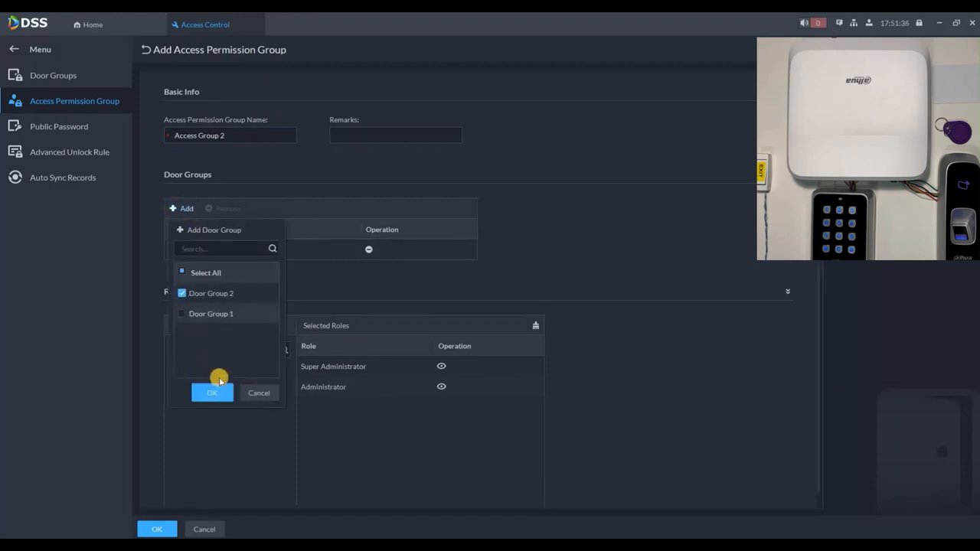
pyautogui.click(177, 210)
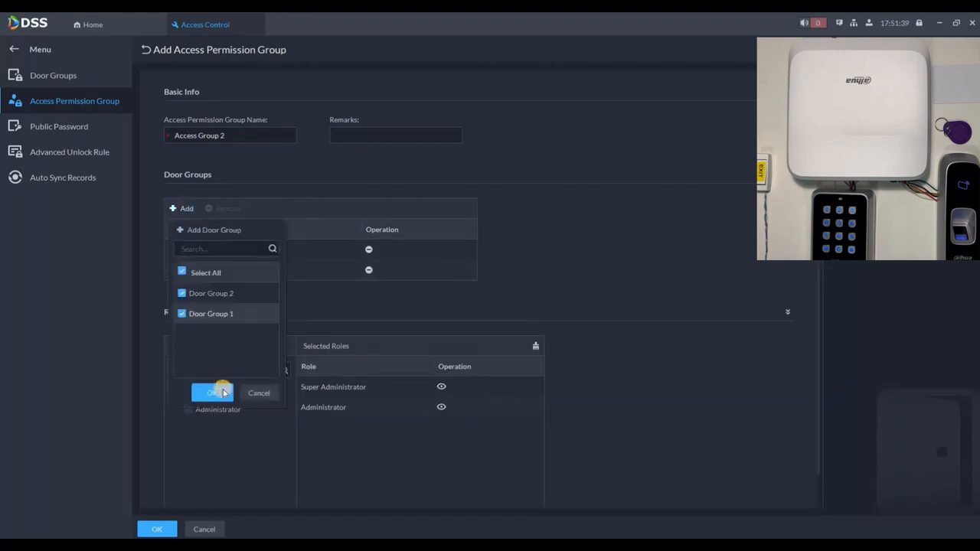
pyautogui.click(223, 393)
pyautogui.click(158, 529)
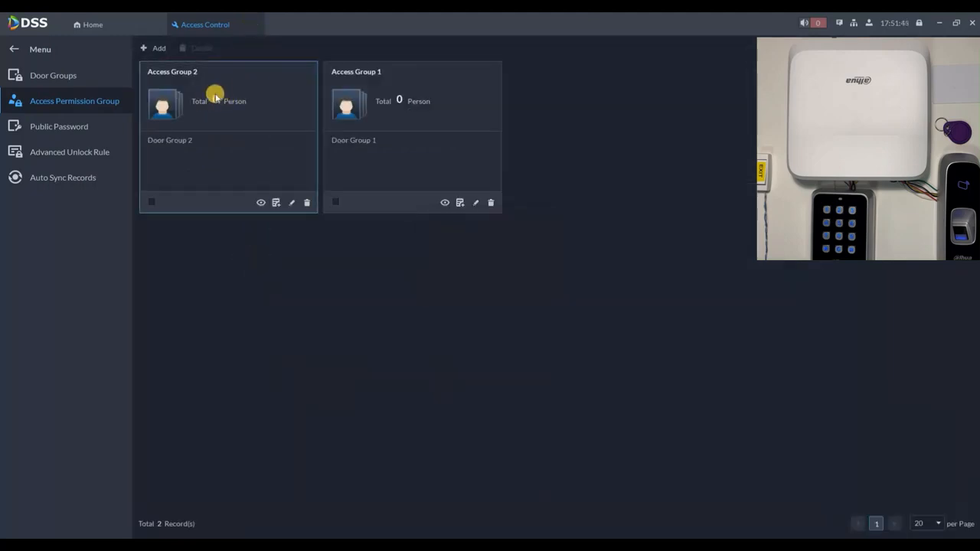
pyautogui.click(255, 24)
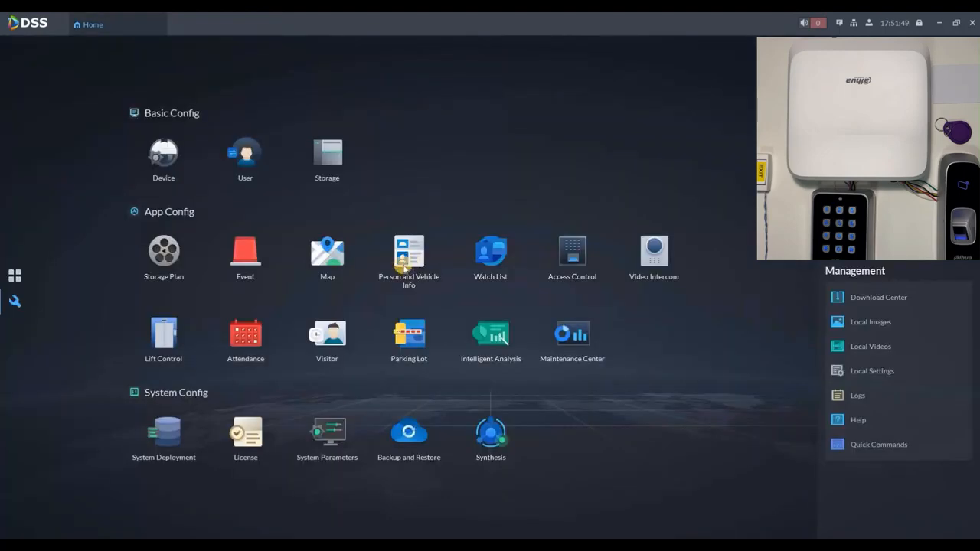
# Step: Create a person and vehicle group named Employees under All Persons and Vehicles, and continue to adding a person
pyautogui.click(403, 249)
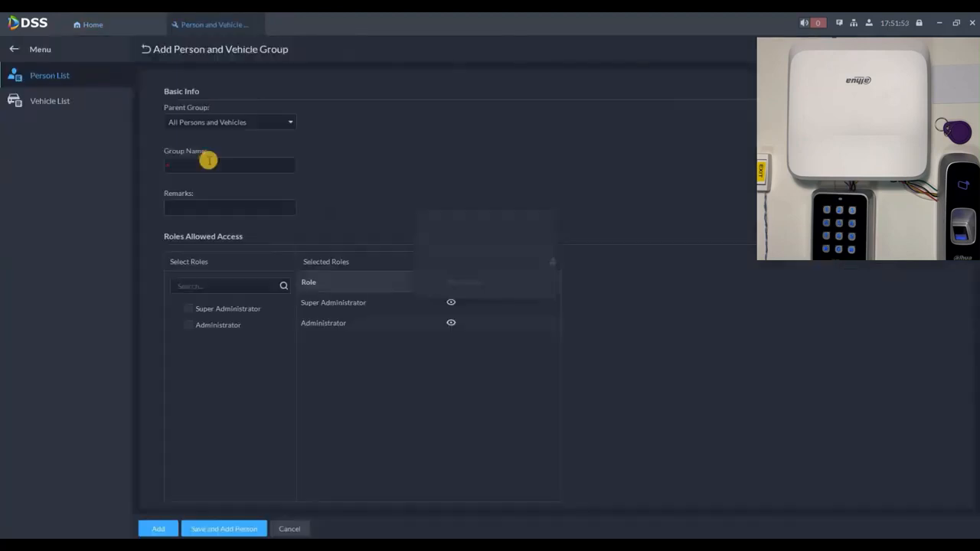
pyautogui.click(209, 161)
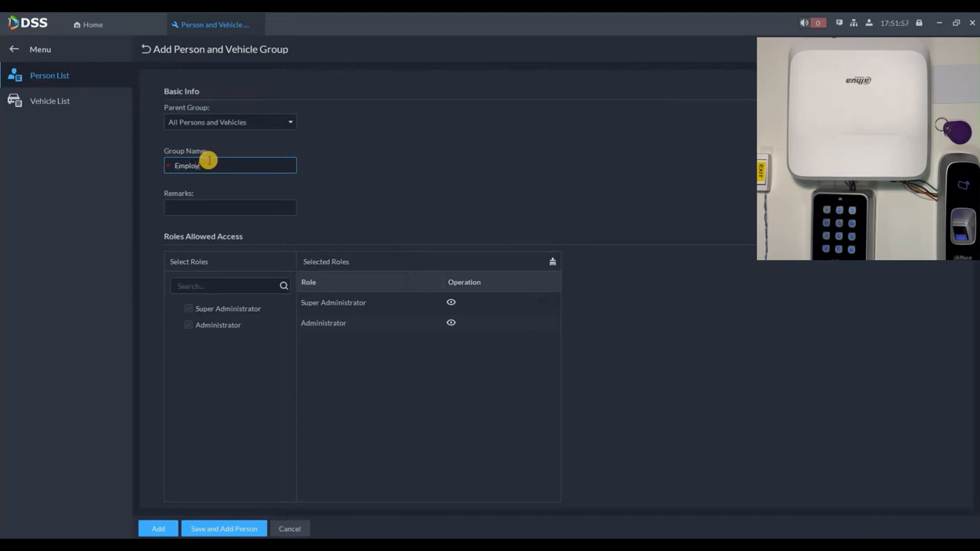
pyautogui.write('Employees')
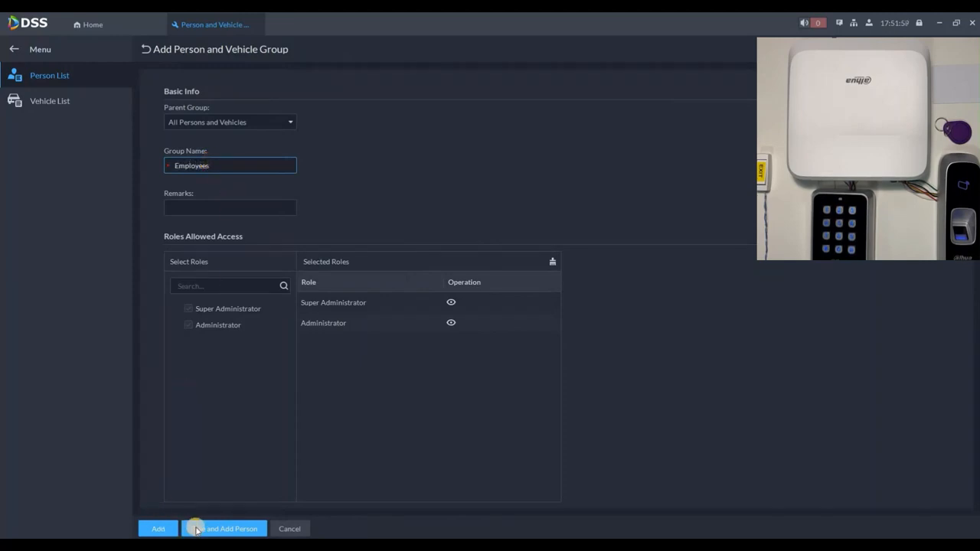
pyautogui.click(198, 529)
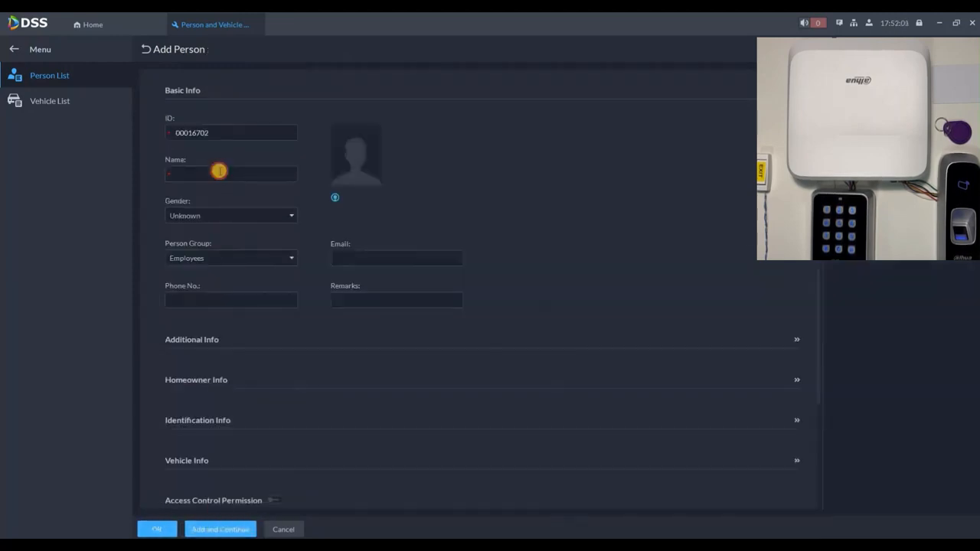
# Step: Enter the new person's name and set a face photo from the Faces folder in Pictures
pyautogui.click(219, 170)
pyautogui.write('David')
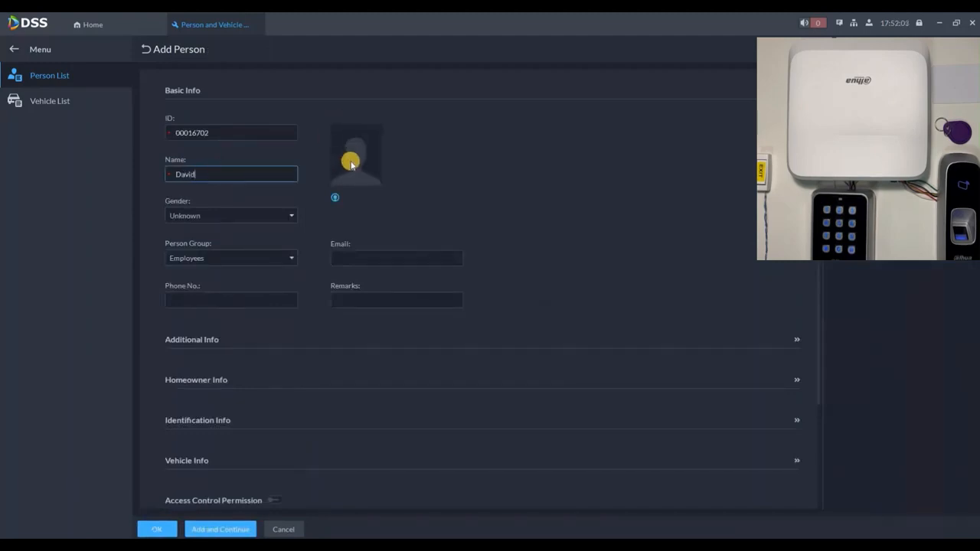
pyautogui.click(357, 174)
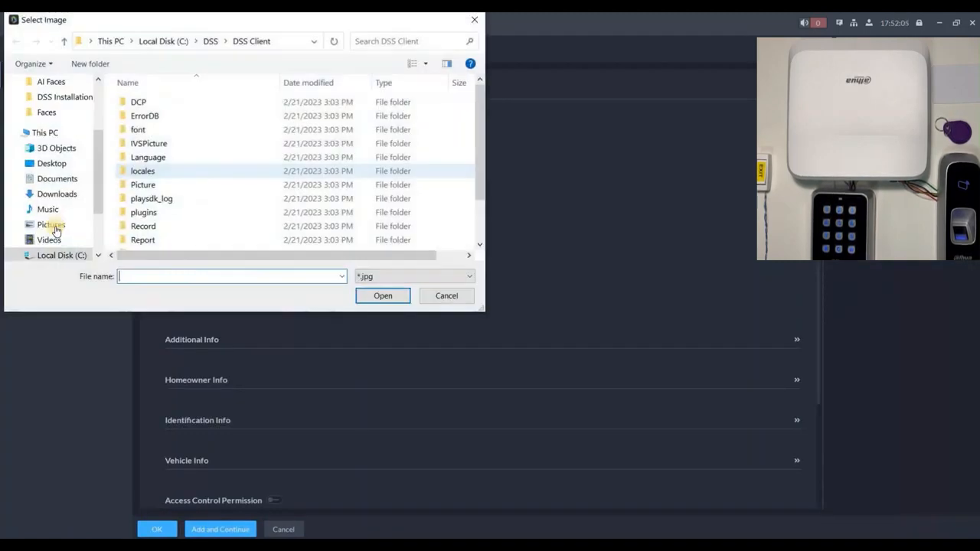
pyautogui.click(51, 224)
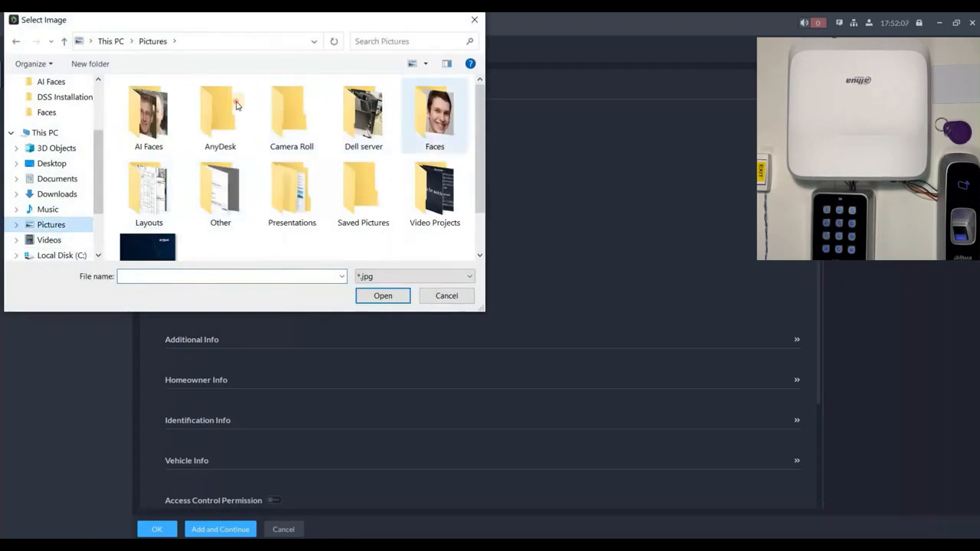
pyautogui.doubleClick(430, 114)
pyautogui.doubleClick(222, 115)
pyautogui.click(437, 401)
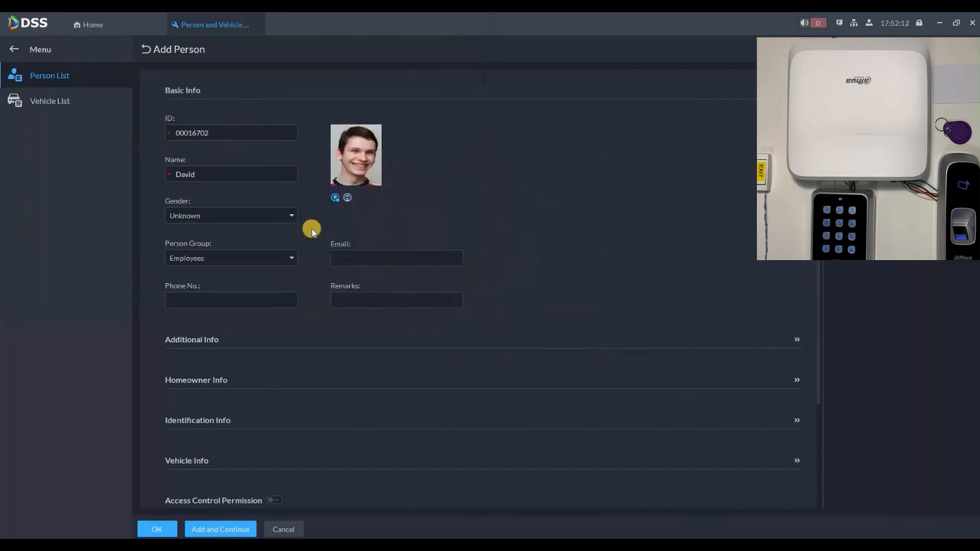
# Step: Expand the Identification Info section and show the unlock password option for first-generation devices
pyautogui.scroll(-3, 311, 230)
pyautogui.scroll(-1, 216, 287)
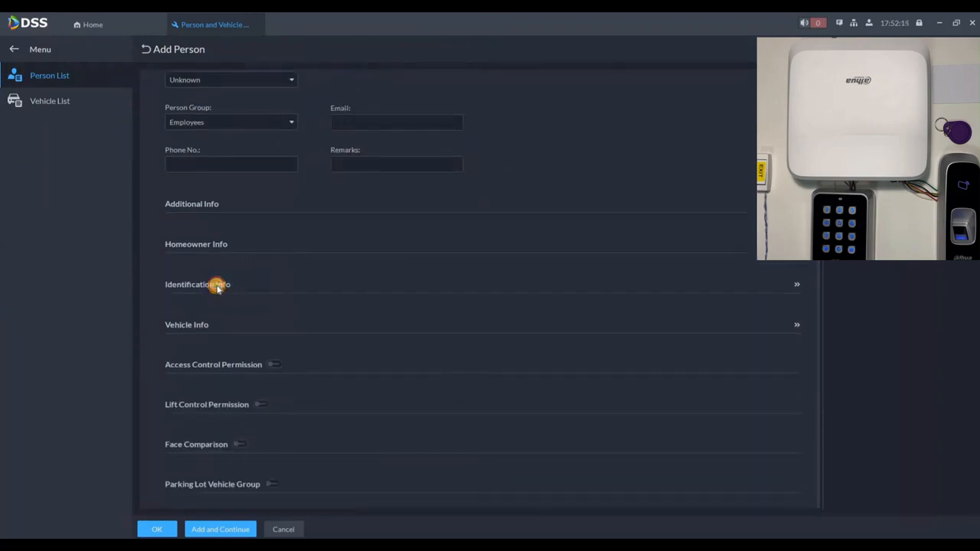
pyautogui.click(283, 291)
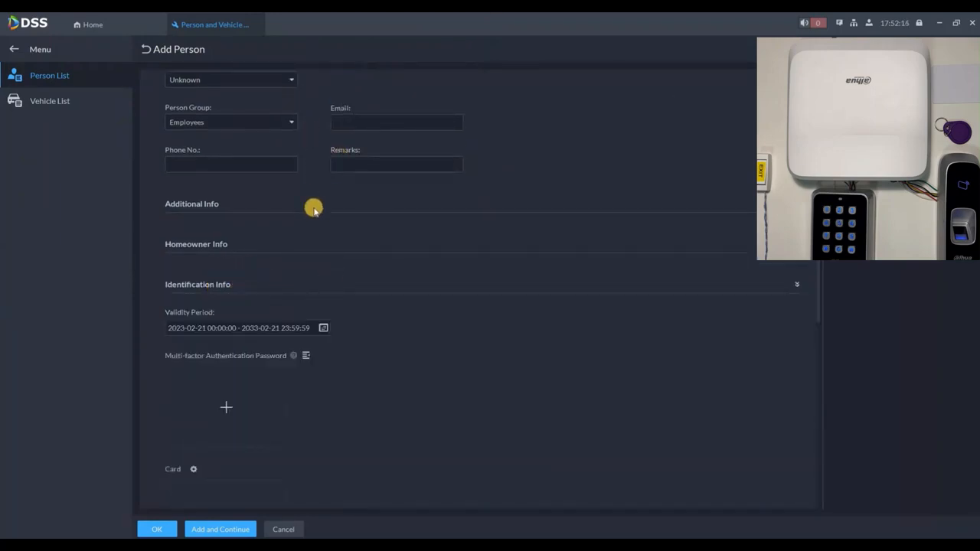
pyautogui.click(305, 356)
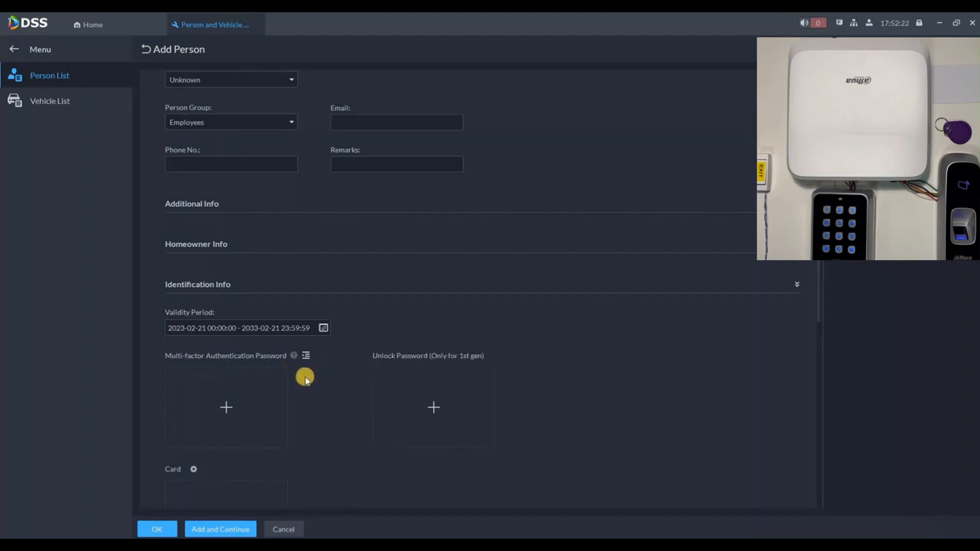
# Step: Configure the card reader source as Device, using Reader 1 under Door1 of the controller
pyautogui.scroll(-2, 194, 316)
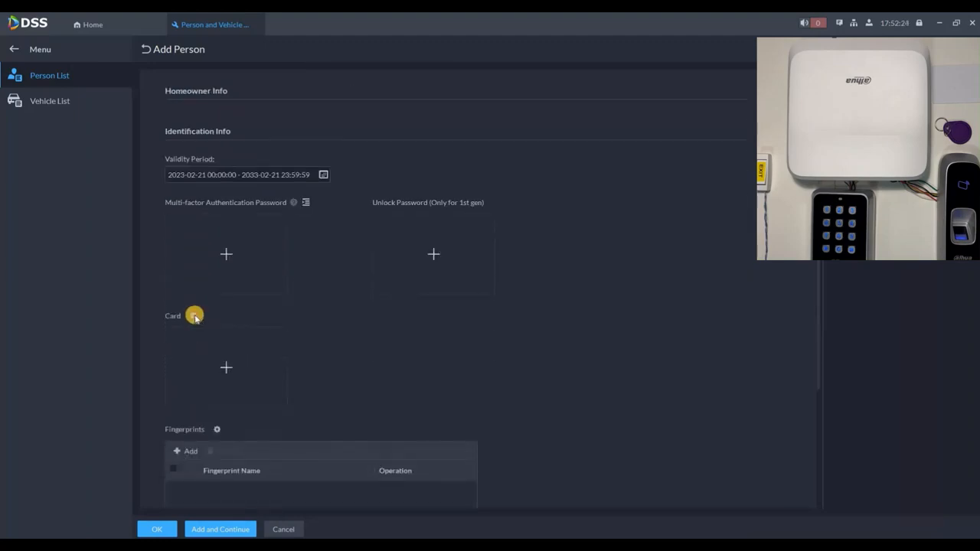
pyautogui.click(195, 317)
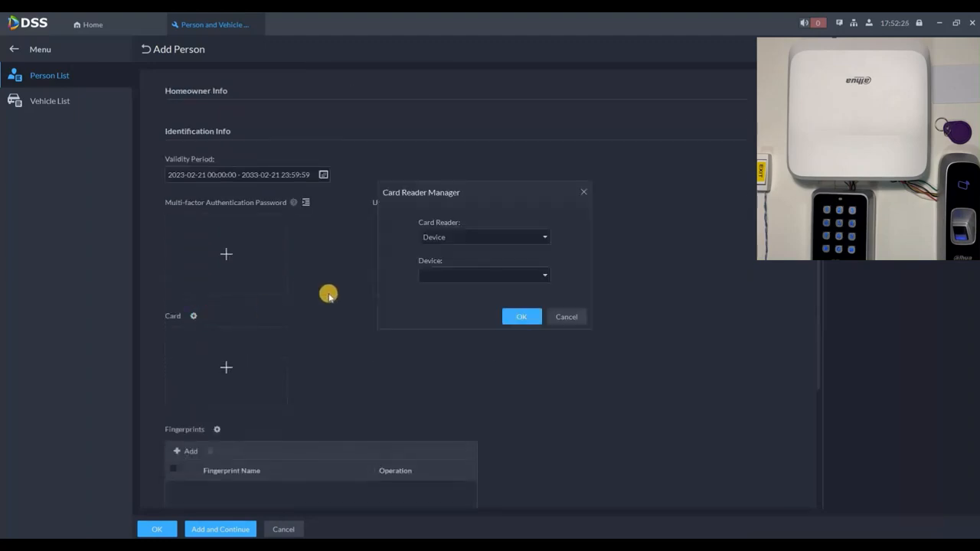
pyautogui.click(433, 242)
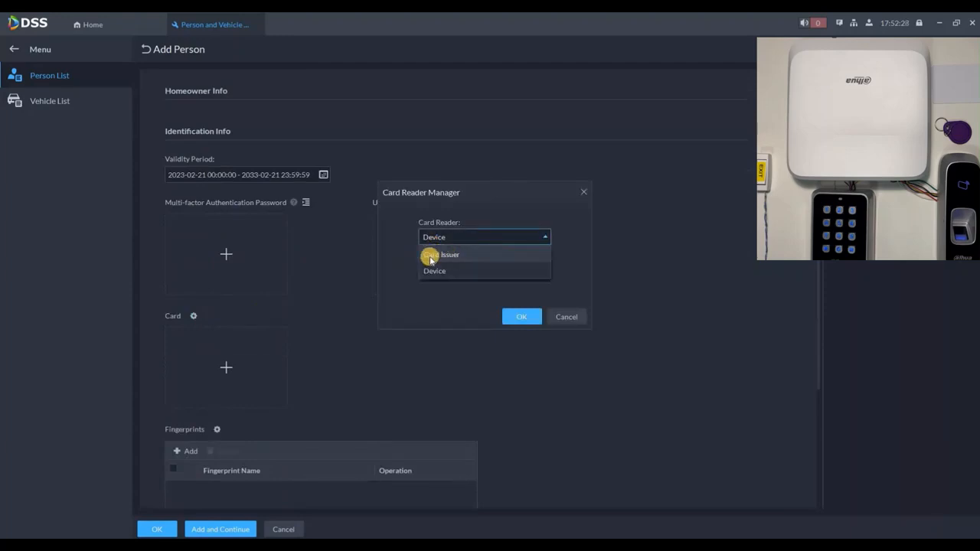
pyautogui.click(431, 254)
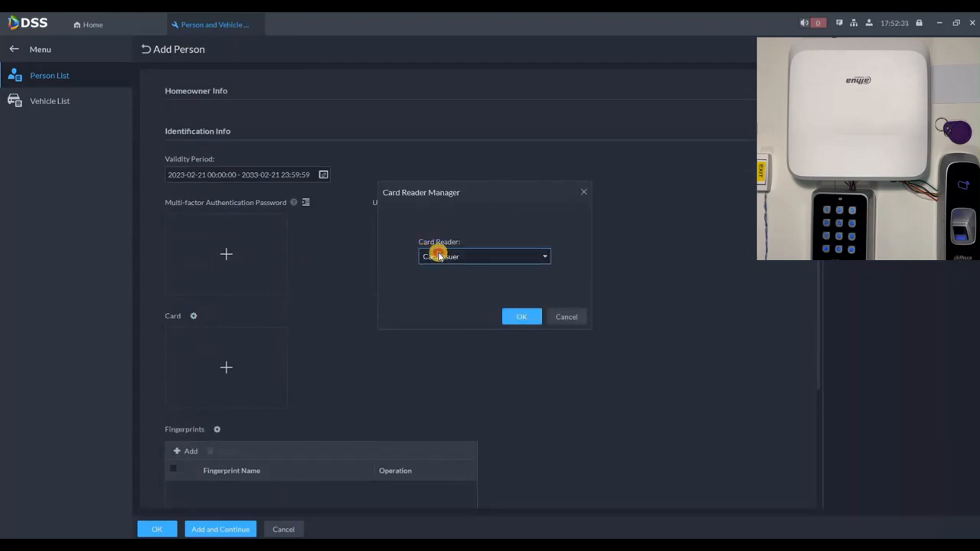
pyautogui.click(439, 256)
pyautogui.click(440, 283)
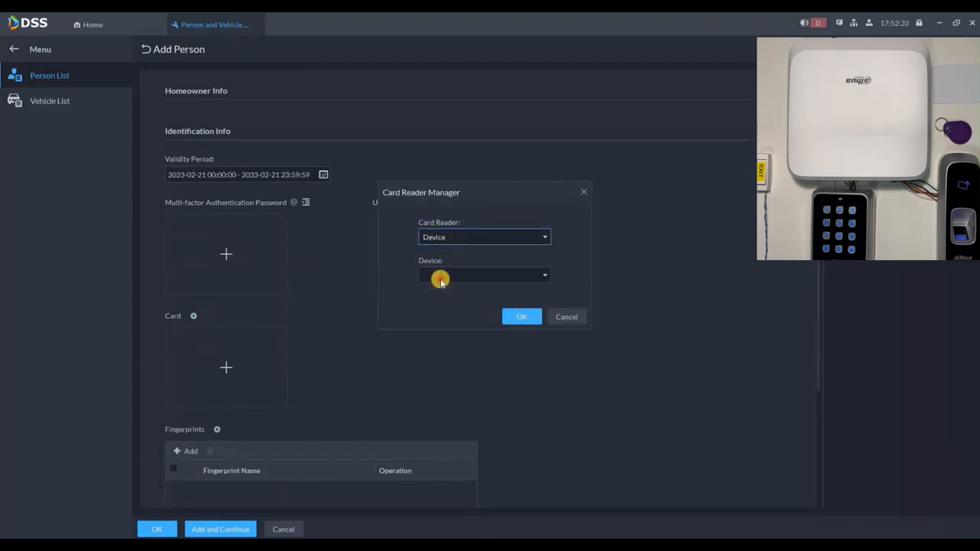
pyautogui.click(428, 275)
pyautogui.click(425, 292)
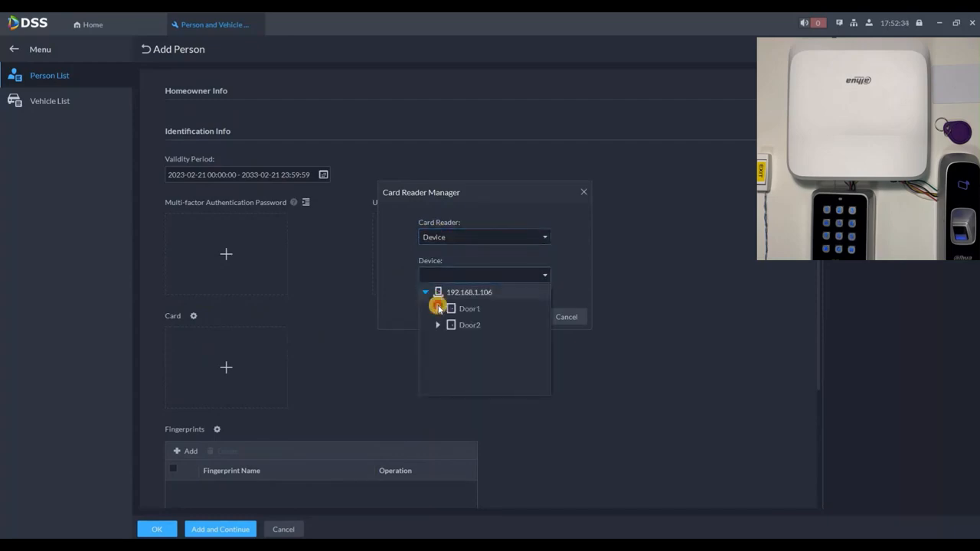
pyautogui.click(438, 308)
pyautogui.click(464, 327)
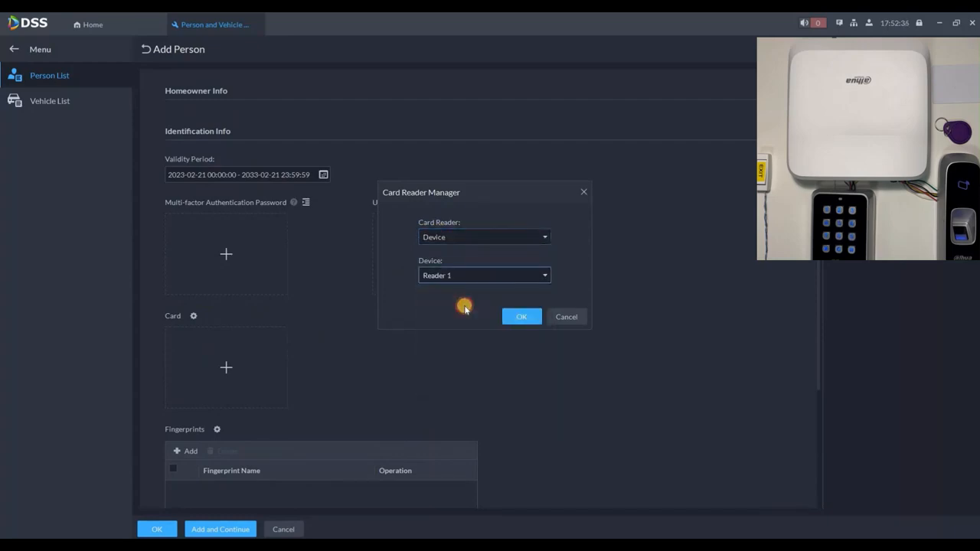
# Step: Add a card to the person by reading its card number on the selected reader, and confirm it
pyautogui.click(224, 365)
pyautogui.click(233, 360)
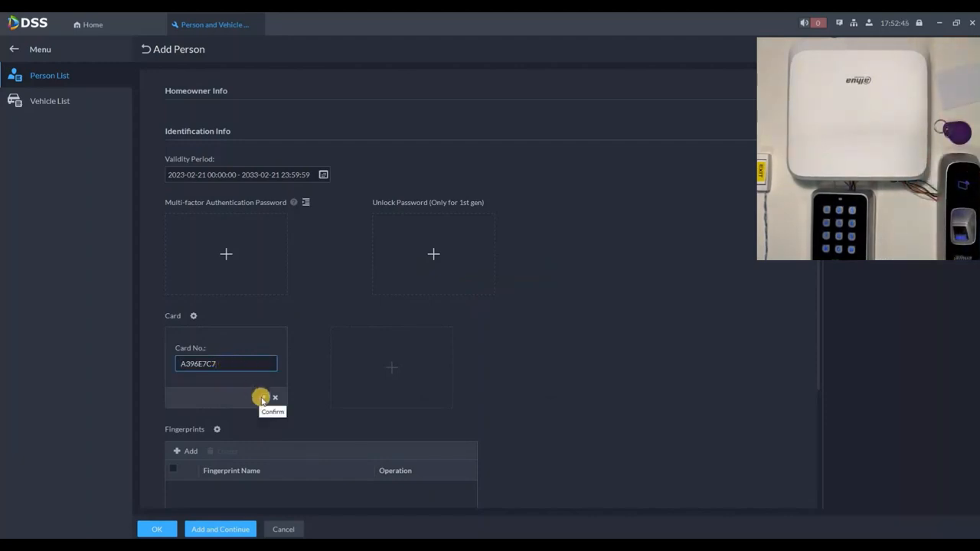
pyautogui.click(262, 399)
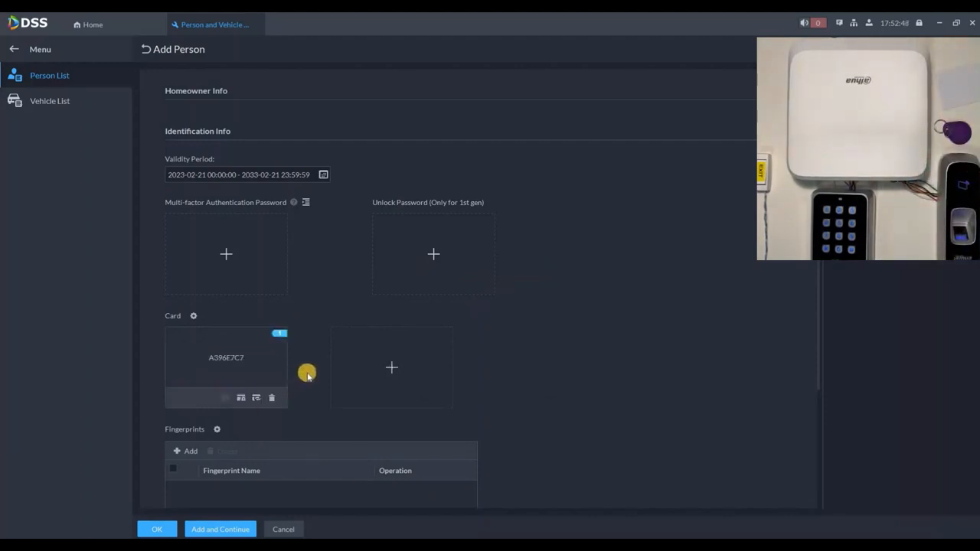
# Step: Set the fingerprint scanner to Device with Reader 1 under Door1, and scan a fingerprint for the person
pyautogui.scroll(-2, 208, 313)
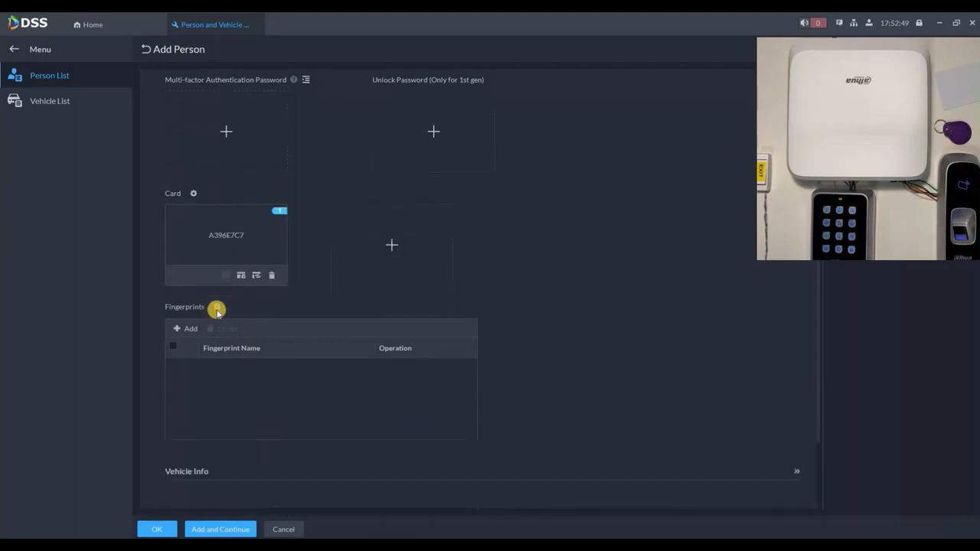
pyautogui.click(458, 243)
pyautogui.click(451, 239)
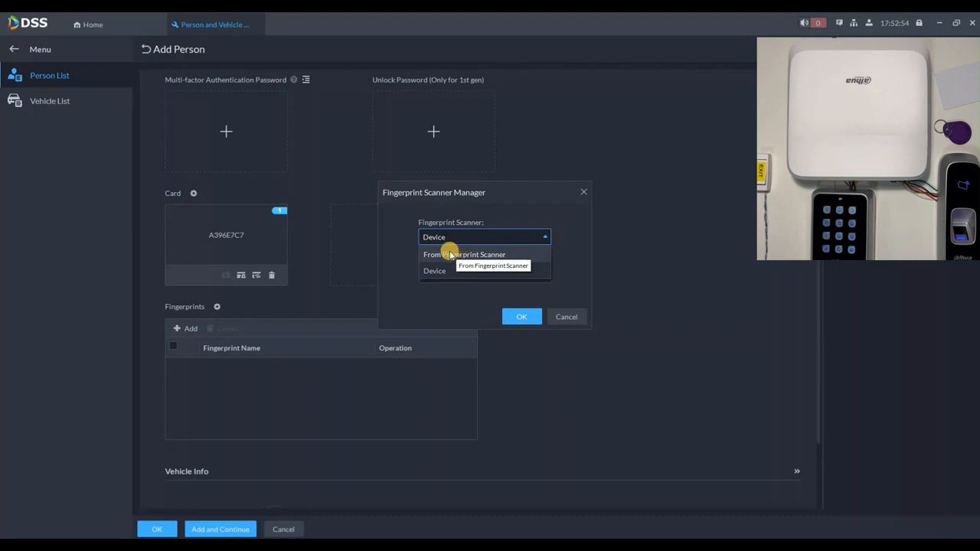
pyautogui.click(433, 271)
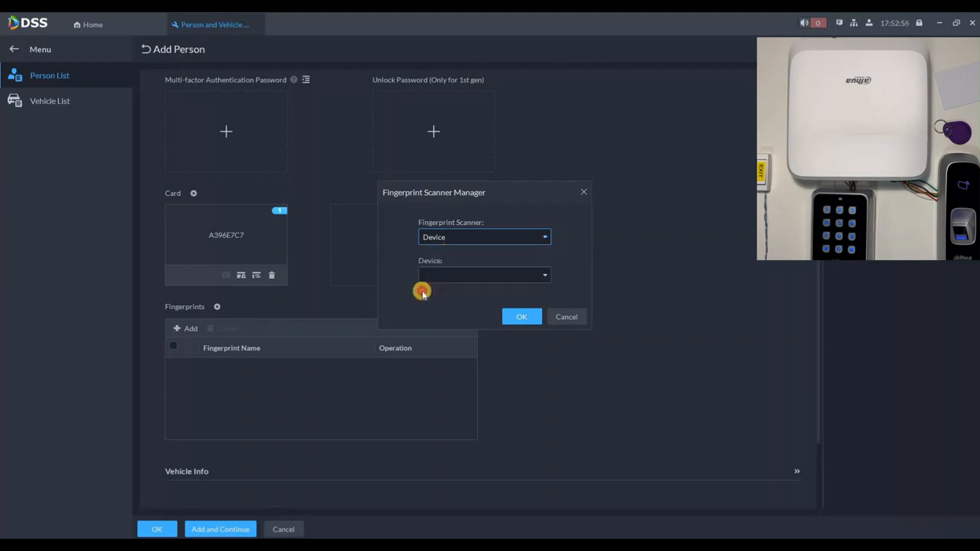
pyautogui.click(429, 275)
pyautogui.click(437, 308)
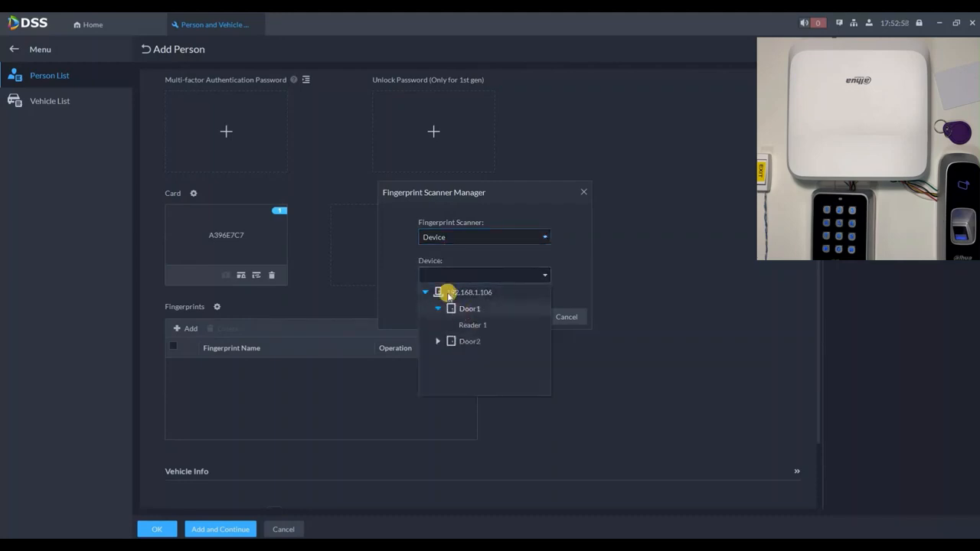
pyautogui.click(519, 323)
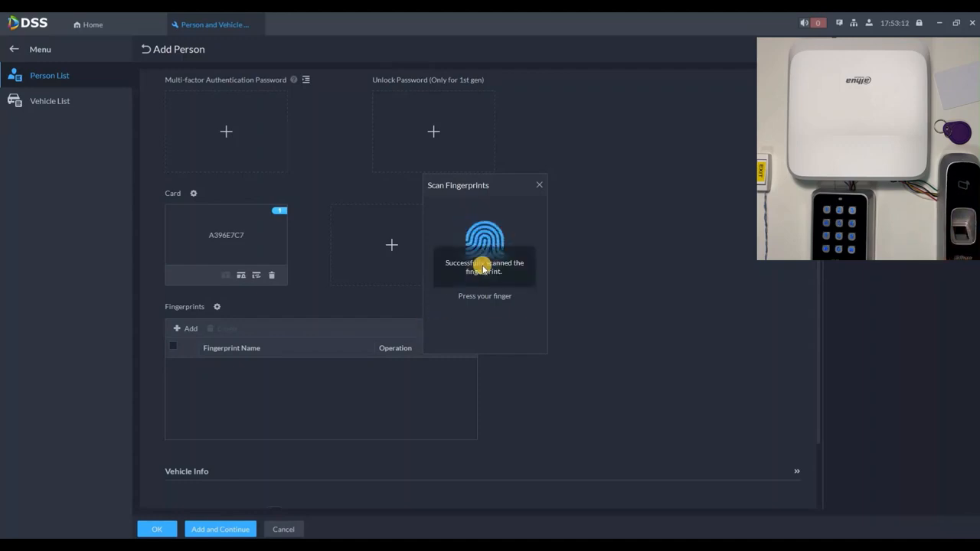
# Step: Enable access control permission for the person
pyautogui.scroll(-4, 536, 283)
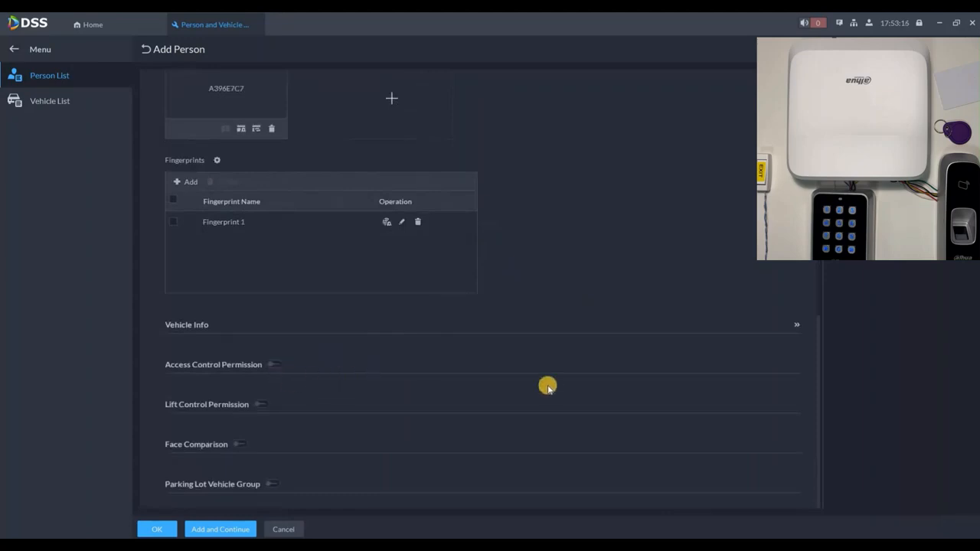
pyautogui.scroll(-3, 582, 373)
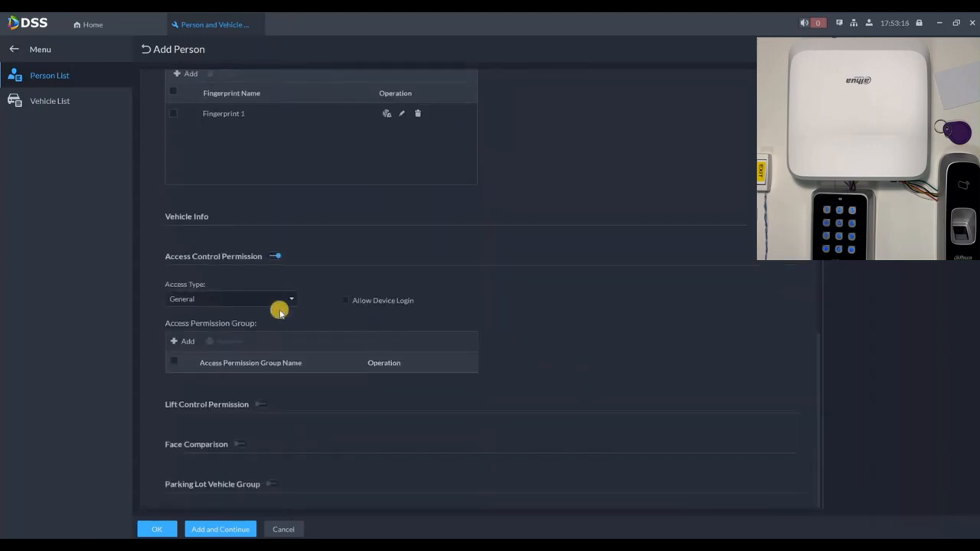
# Step: Try the Visitor and Extend Time access types, and set the access type back to General
pyautogui.click(212, 305)
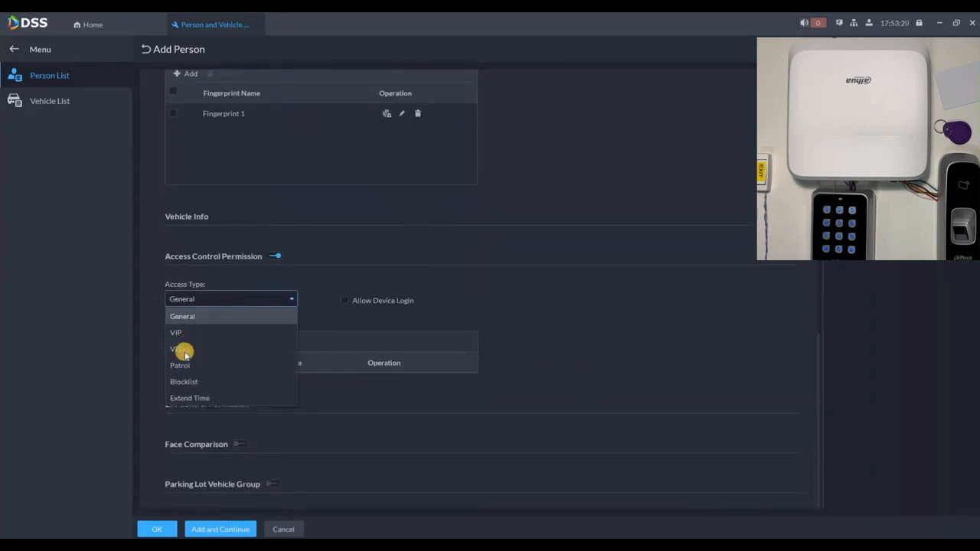
pyautogui.click(184, 350)
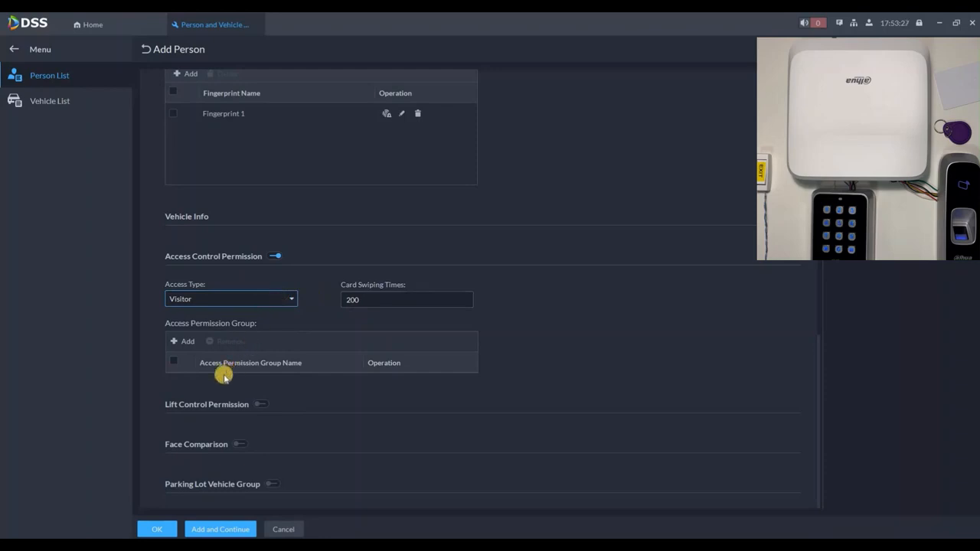
pyautogui.click(230, 299)
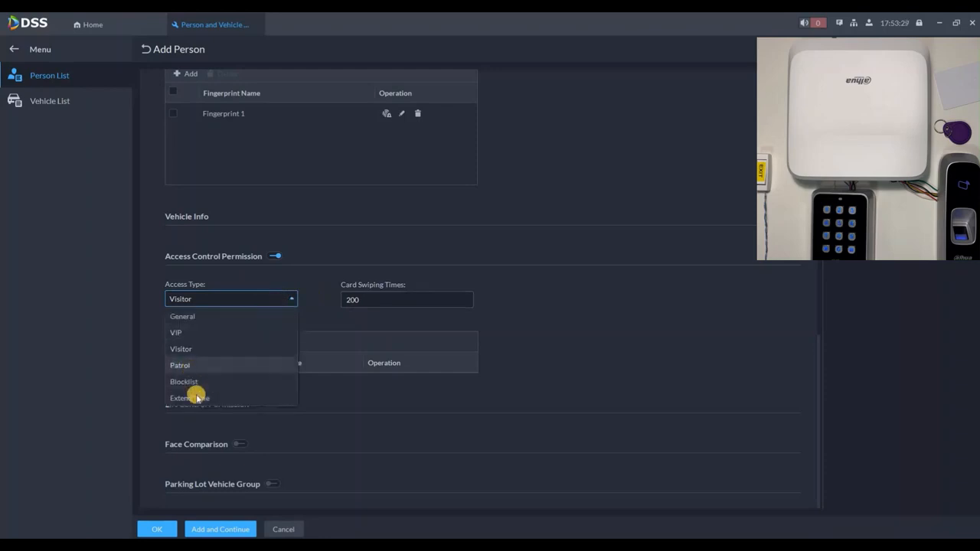
pyautogui.click(192, 396)
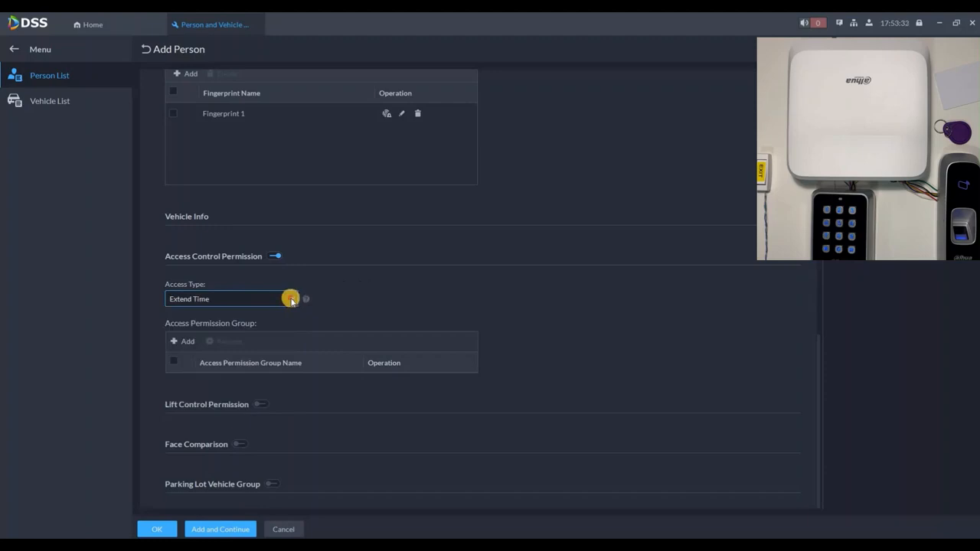
pyautogui.click(241, 308)
pyautogui.click(188, 314)
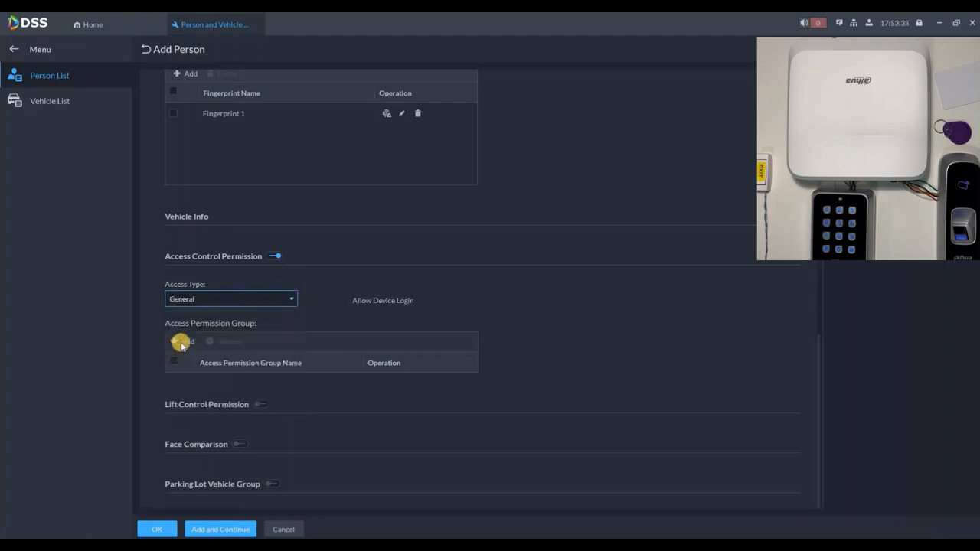
# Step: Assign Access Group 1 to the person, and save the record while continuing to add another person
pyautogui.click(193, 346)
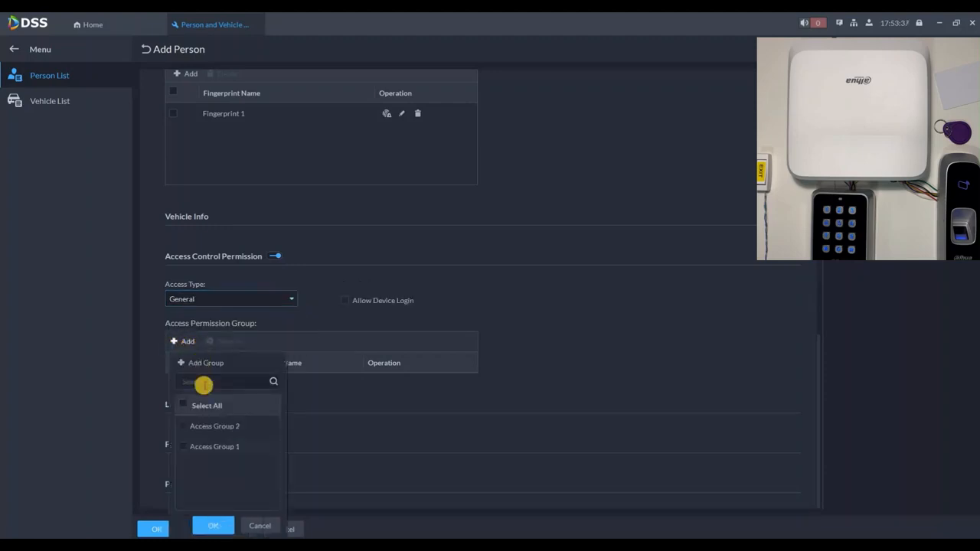
pyautogui.click(192, 448)
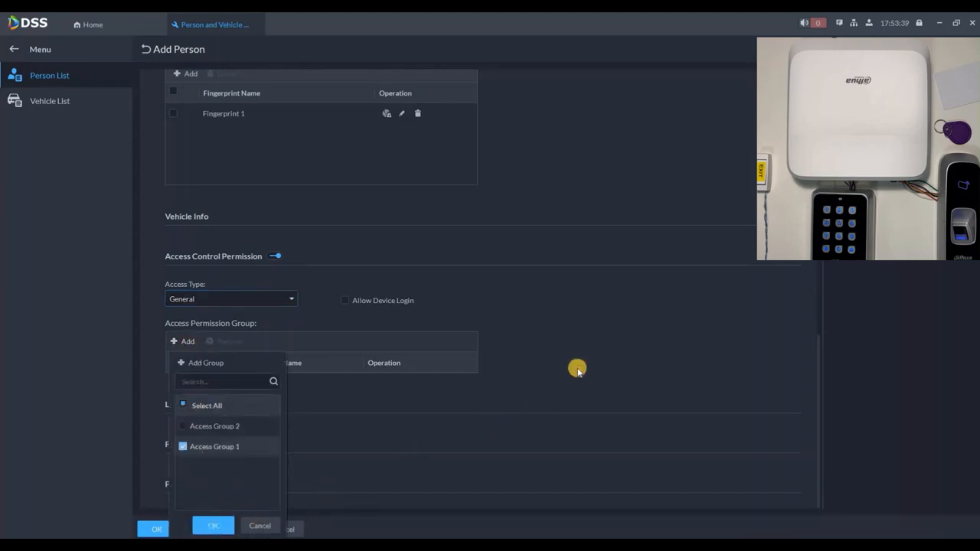
pyautogui.click(213, 525)
pyautogui.scroll(-1, 235, 505)
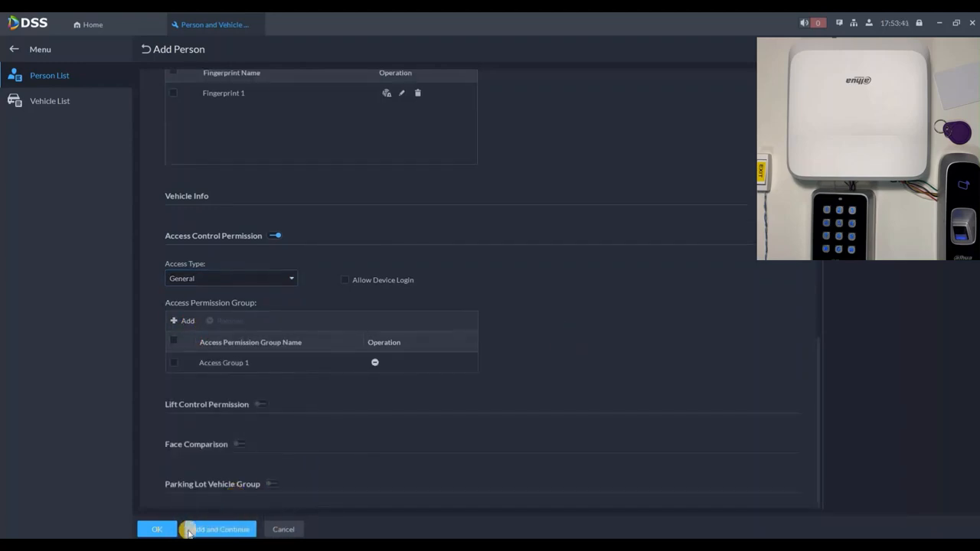
pyautogui.click(189, 529)
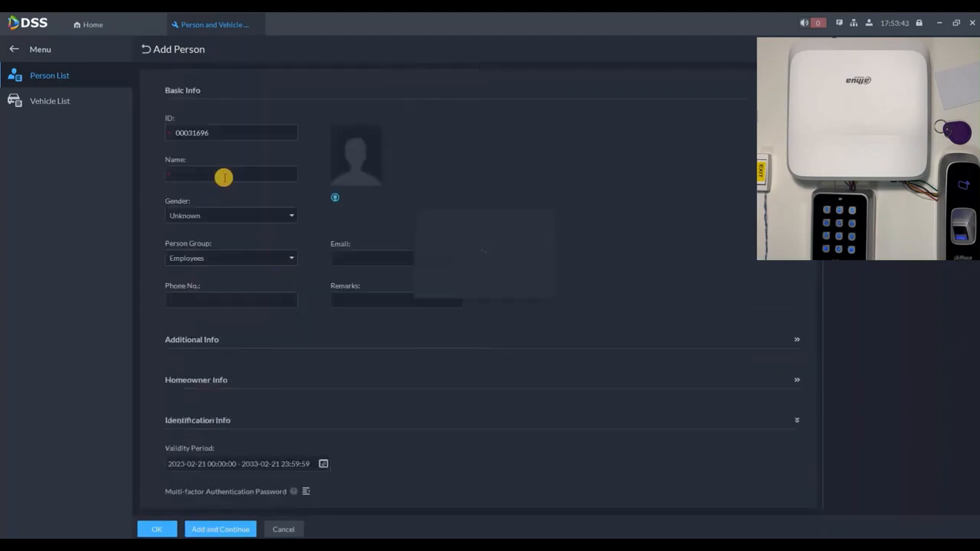
# Step: Enter the second person's name and add a card by reading its card number on Reader 1
pyautogui.click(224, 177)
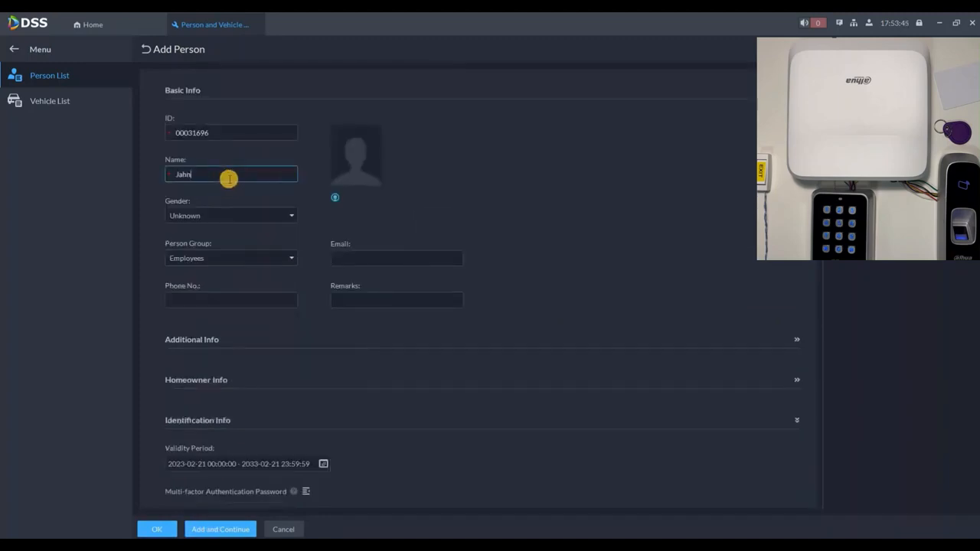
pyautogui.write('John')
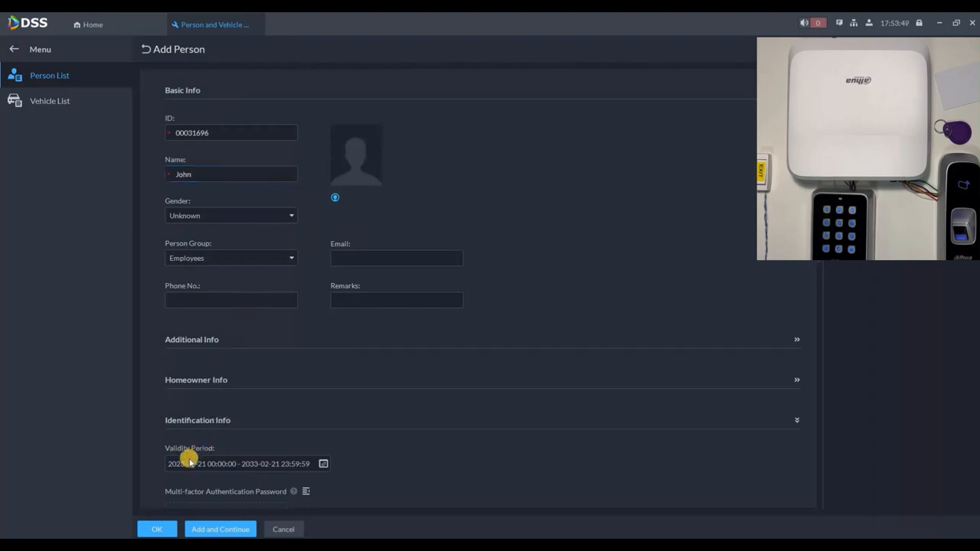
pyautogui.scroll(-2, 190, 456)
pyautogui.click(193, 452)
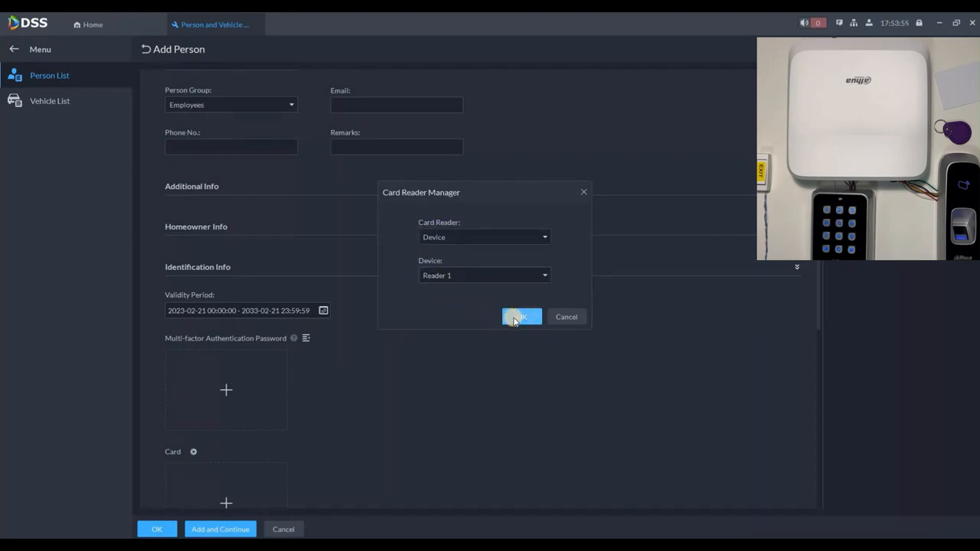
pyautogui.scroll(-2, 229, 346)
pyautogui.click(236, 344)
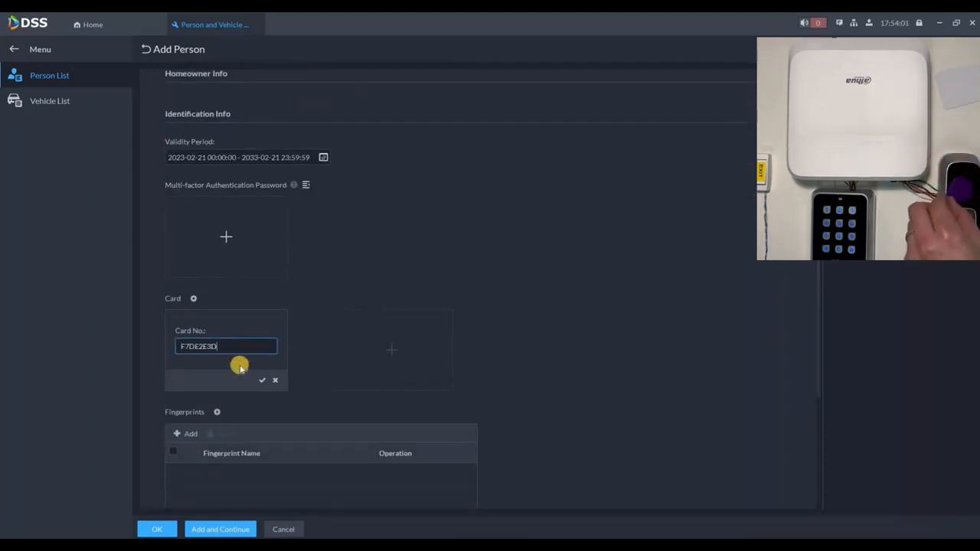
pyautogui.click(261, 381)
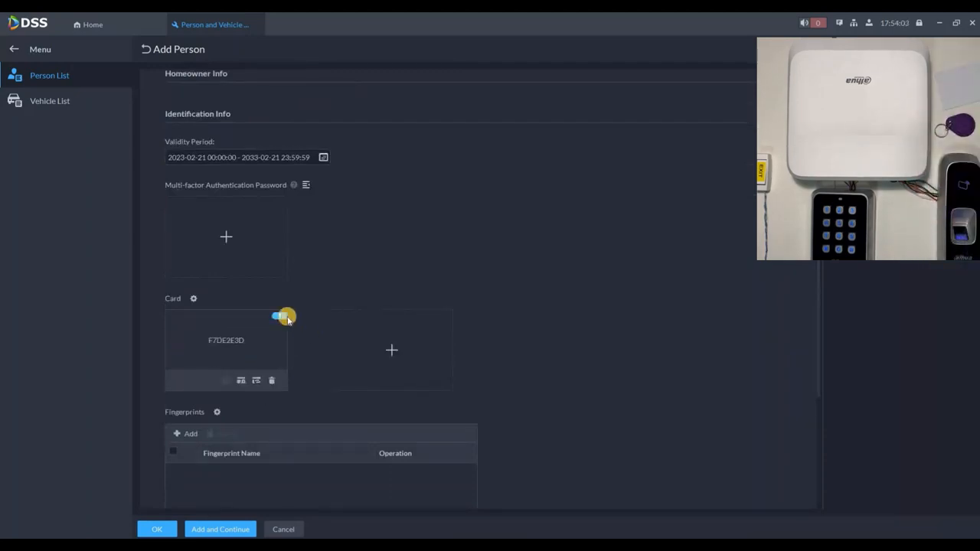
# Step: Enable access control permission for the second person
pyautogui.scroll(-2, 301, 347)
pyautogui.scroll(-1, 261, 386)
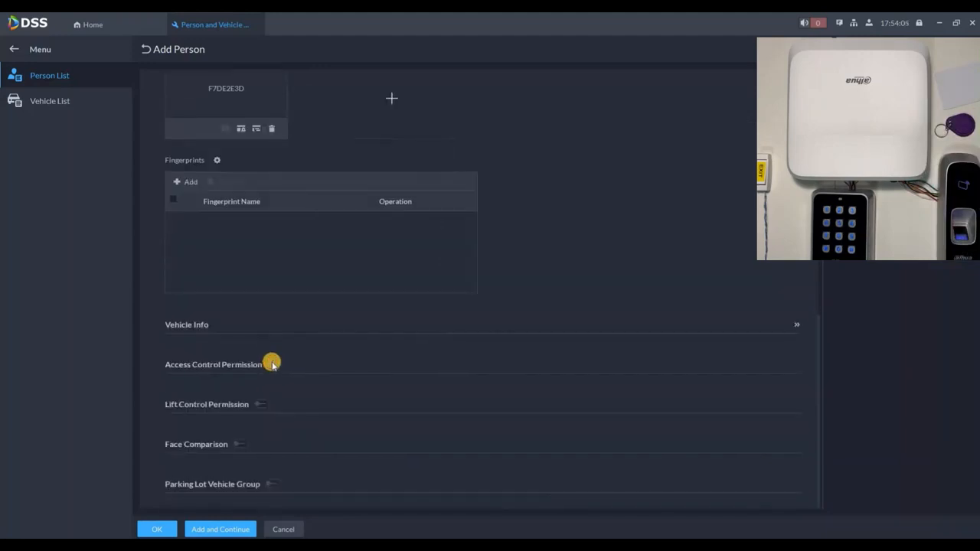
pyautogui.click(274, 364)
pyautogui.scroll(-1, 190, 348)
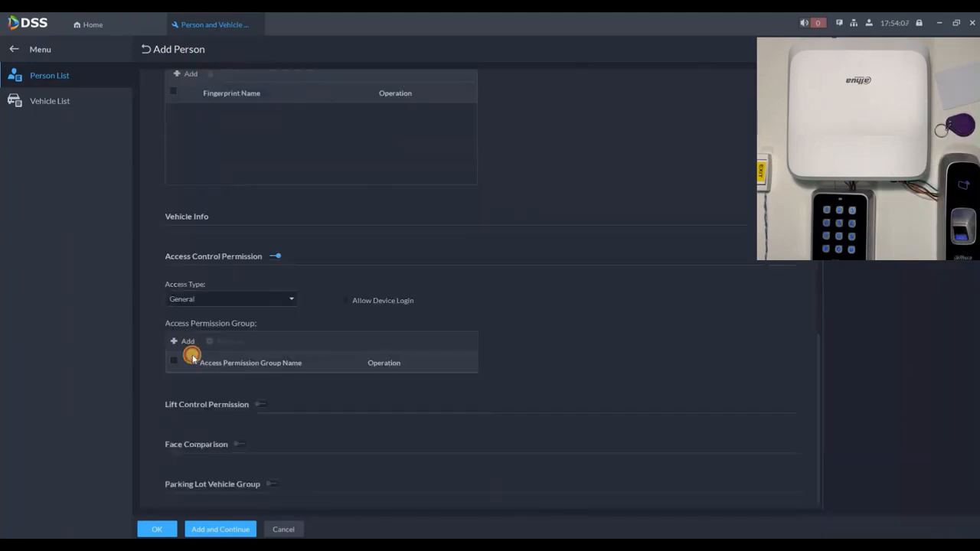
# Step: Assign Access Group 2 to the second person, save the record, and list the people in the Employees group
pyautogui.click(186, 342)
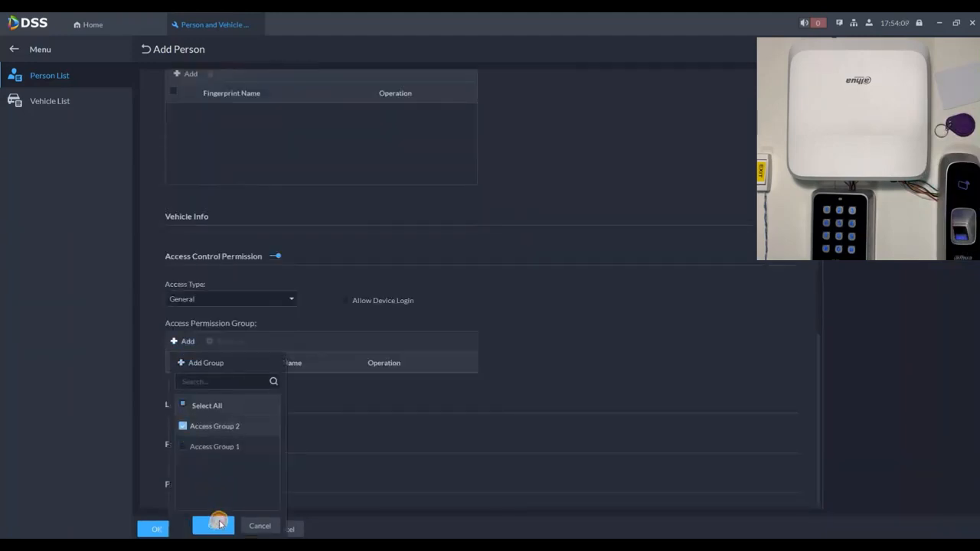
pyautogui.click(220, 523)
pyautogui.click(153, 530)
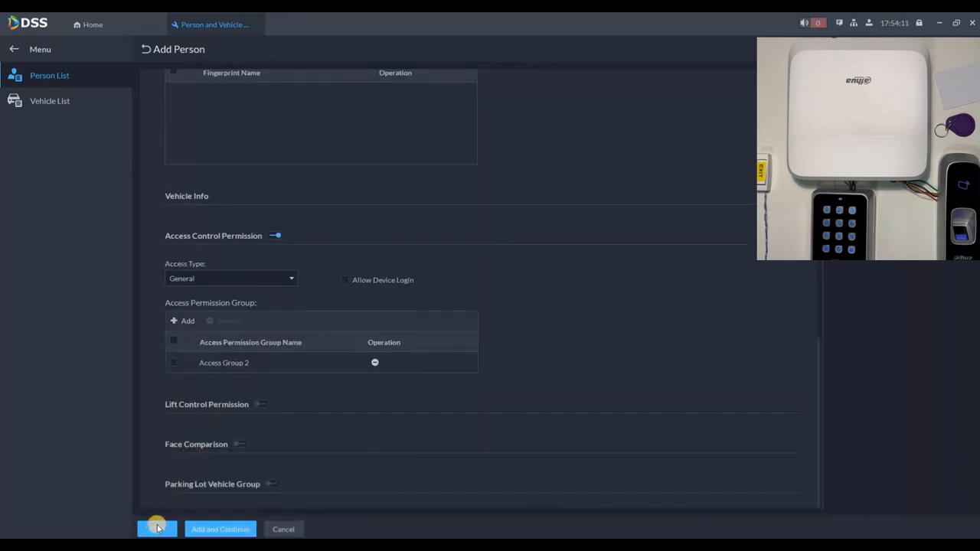
pyautogui.click(211, 129)
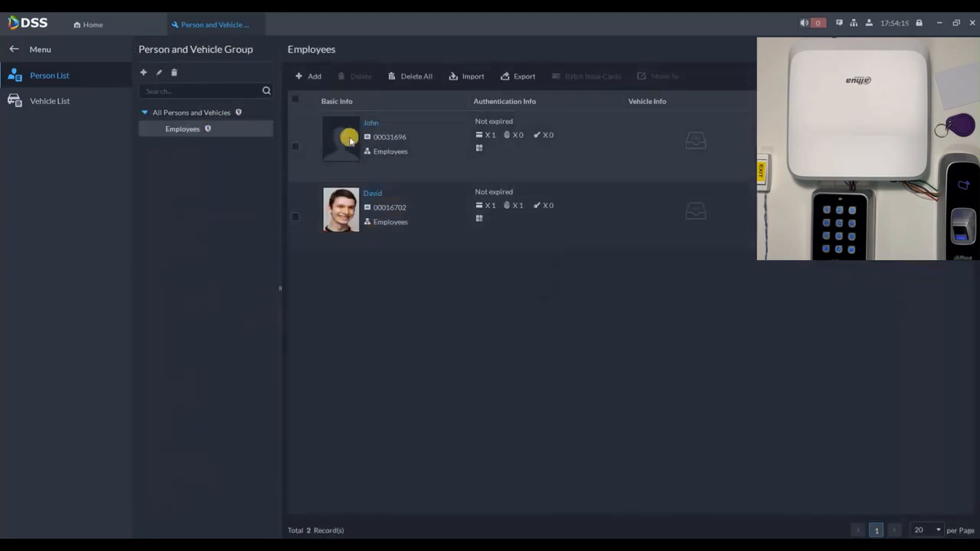
# Step: Open the Access Control Console in Access Management and try the open command of Door2
pyautogui.click(141, 33)
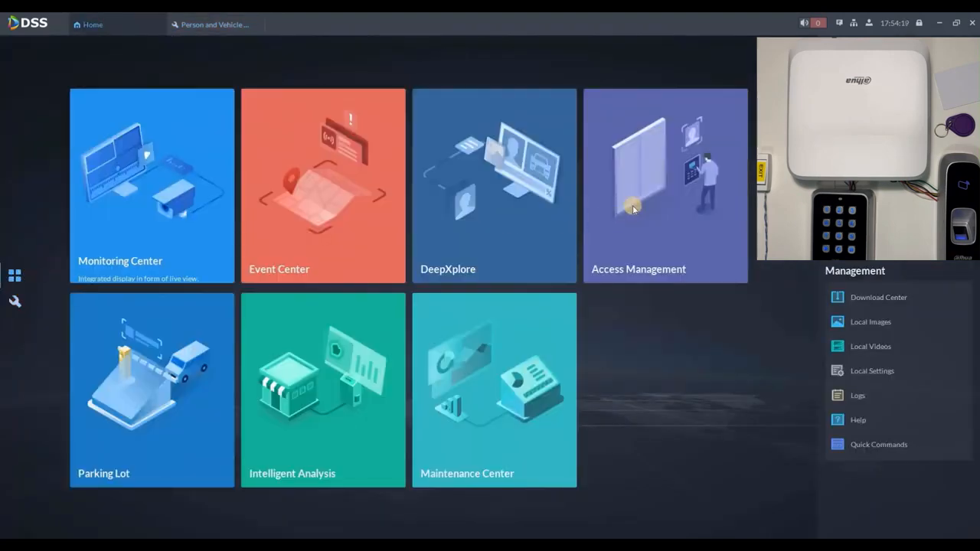
pyautogui.click(633, 208)
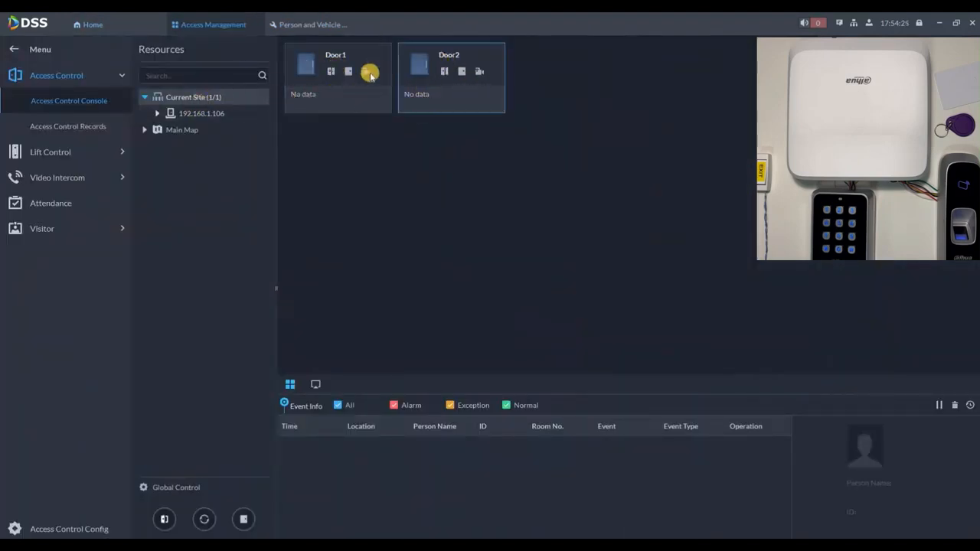
pyautogui.click(442, 72)
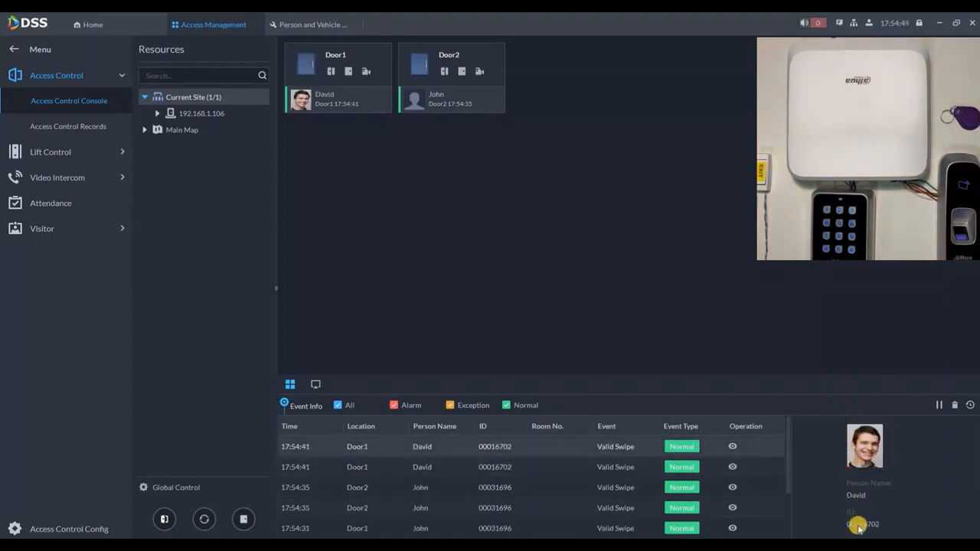
# Step: Review the event details of the latest valid swipe at Door1 and the latest No Permission event at Door2
pyautogui.click(733, 446)
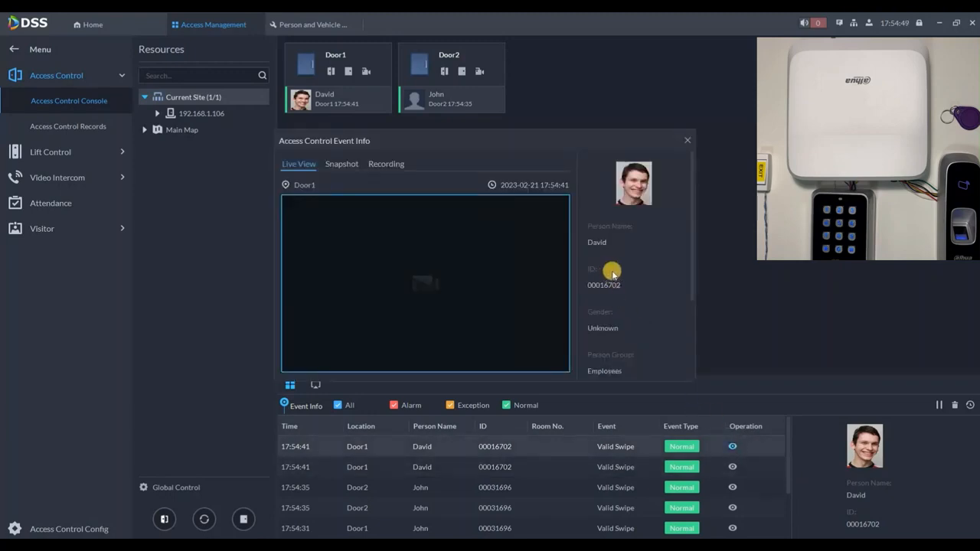
pyautogui.scroll(-3, 613, 274)
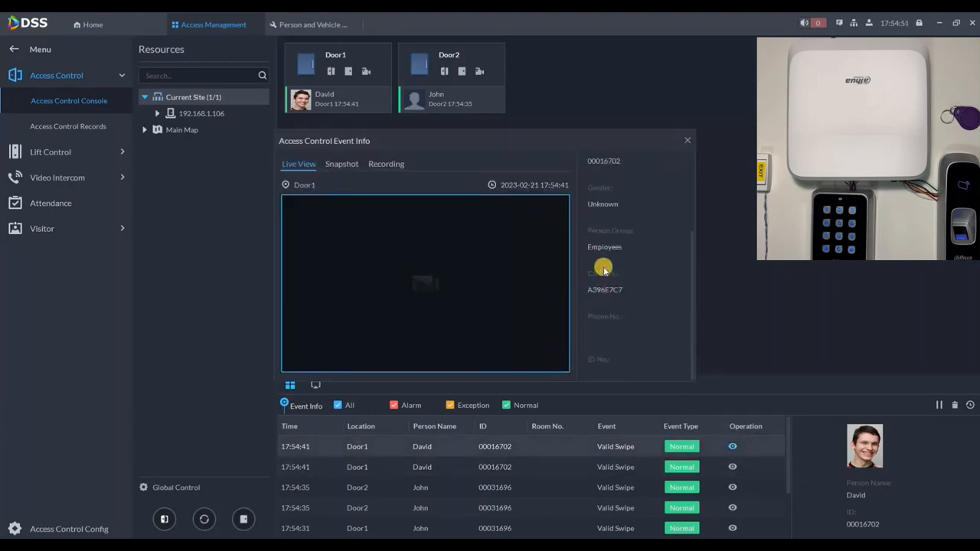
pyautogui.scroll(2, 617, 238)
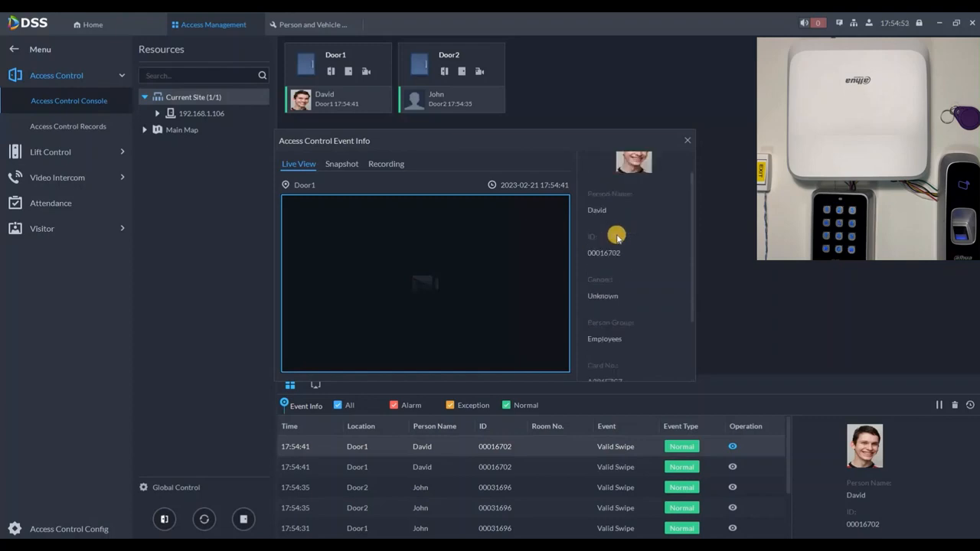
pyautogui.click(687, 138)
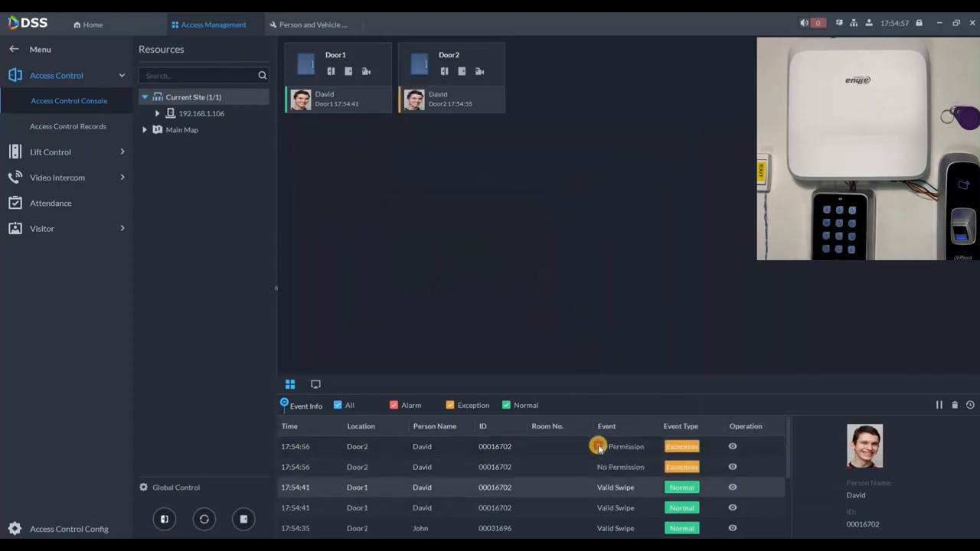
pyautogui.click(599, 448)
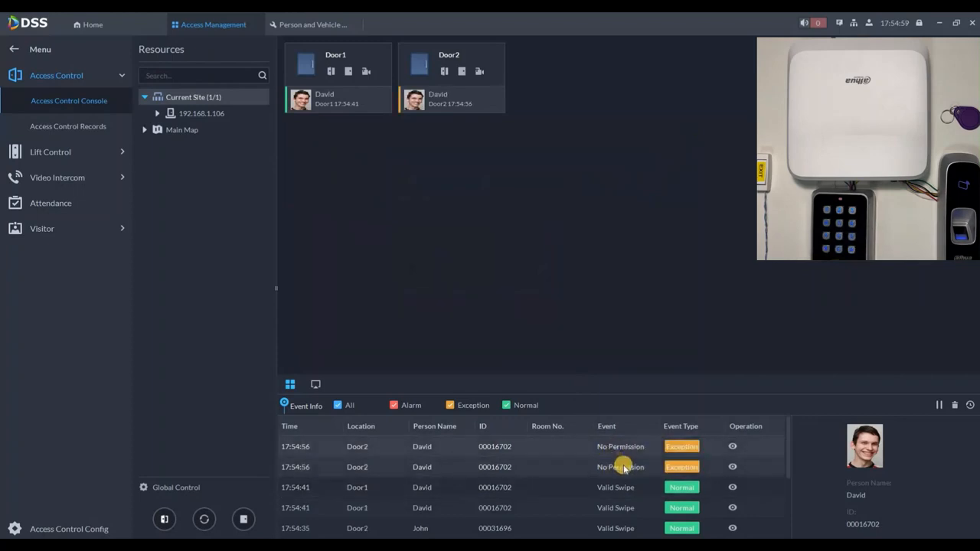
pyautogui.click(735, 450)
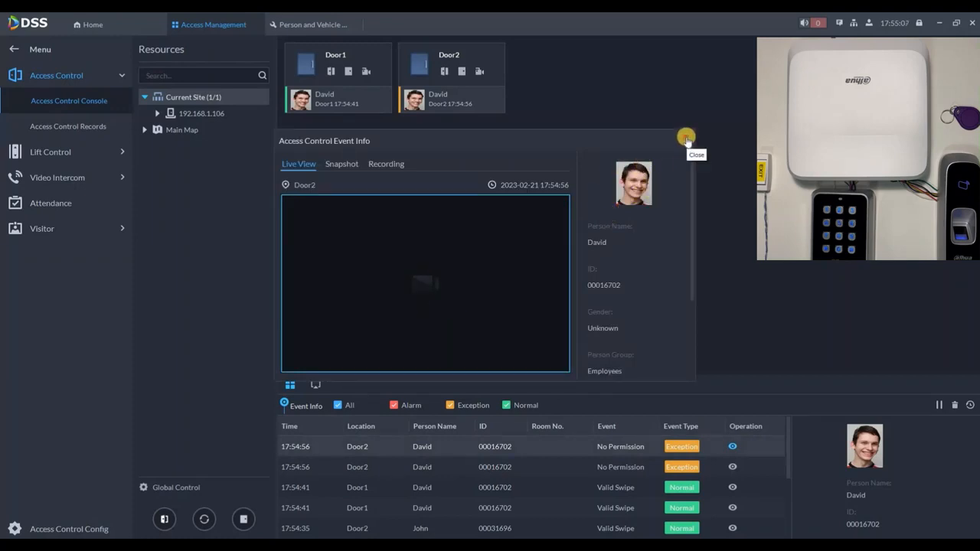
# Step: In the device configuration, bind the channels of 192.168.1.22 and 192.168.1.25 to Door2 of access controller 192.168.1.106
pyautogui.click(121, 22)
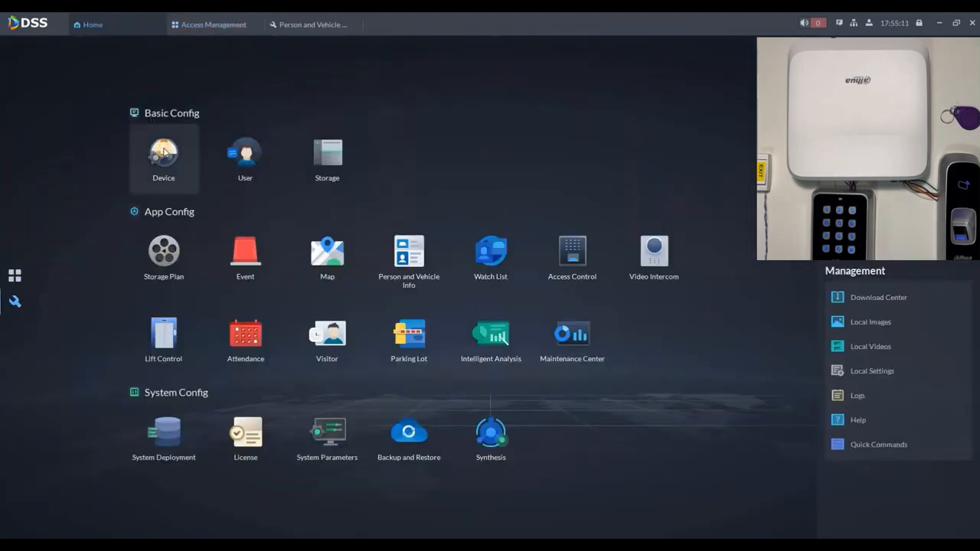
pyautogui.click(162, 152)
pyautogui.click(84, 102)
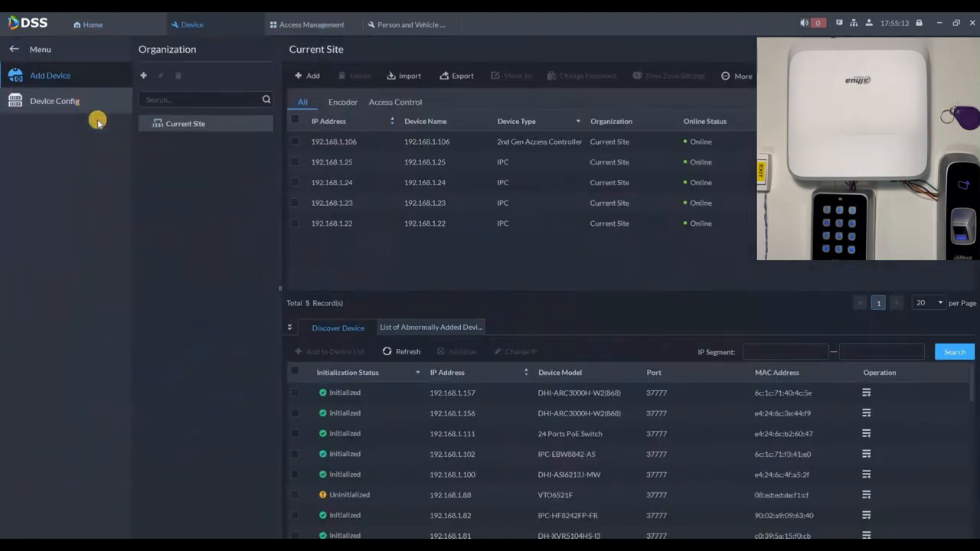
pyautogui.click(156, 180)
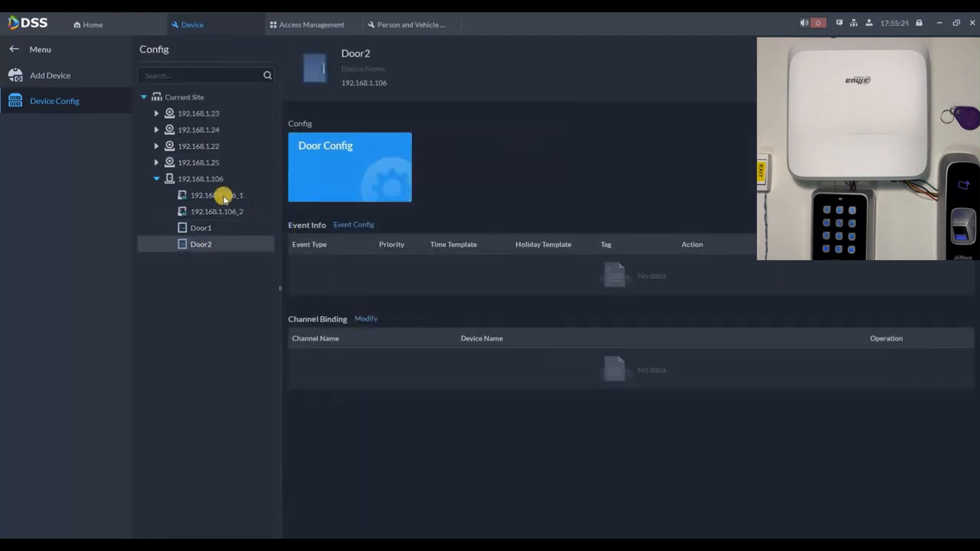
pyautogui.click(366, 318)
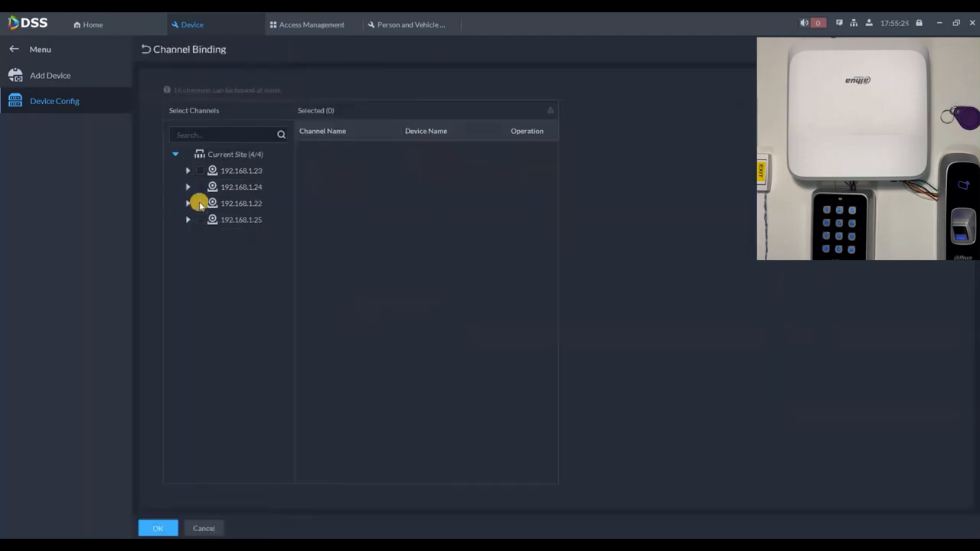
pyautogui.click(200, 204)
pyautogui.click(197, 221)
pyautogui.click(163, 528)
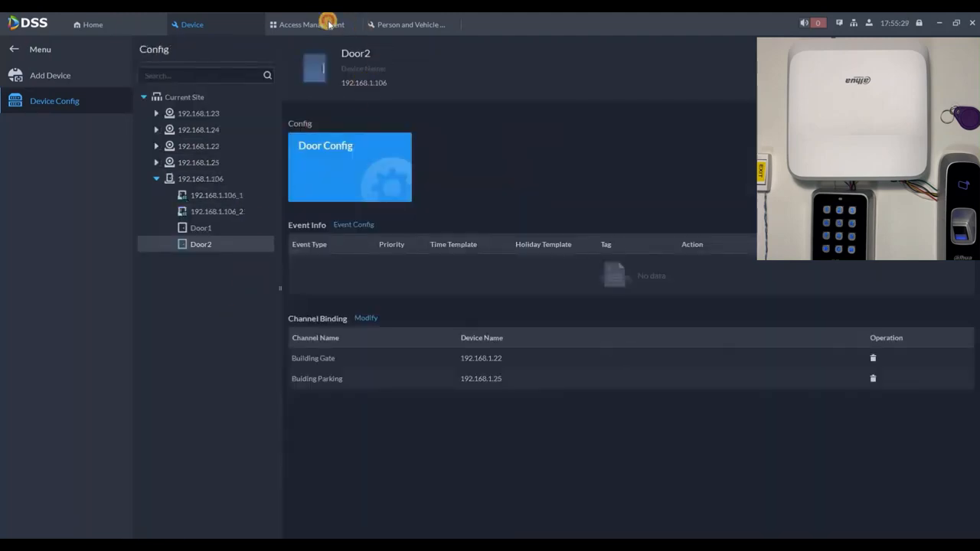
# Step: Display live video for Door1 and Door2 in the Access Control Console, switching Door1's video to the Front Shell channel
pyautogui.click(329, 23)
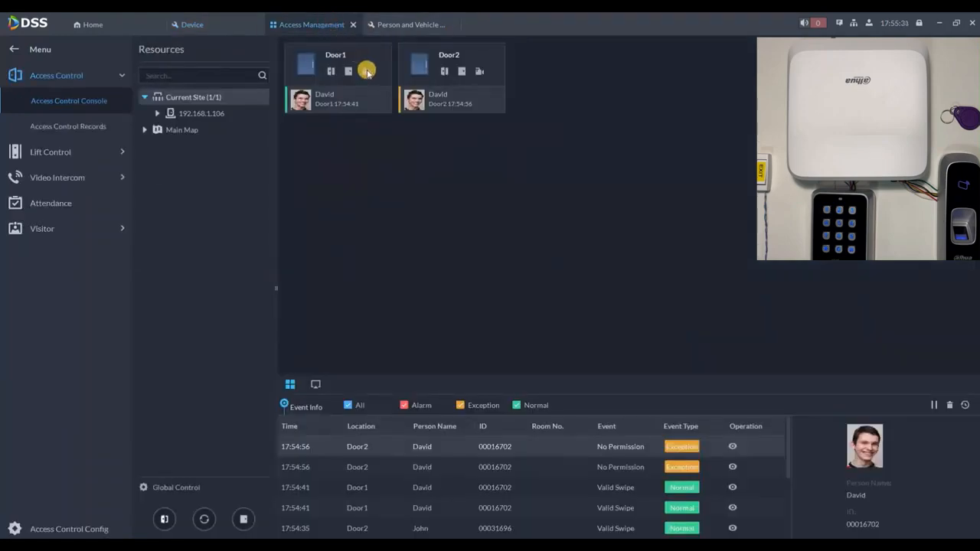
pyautogui.click(366, 71)
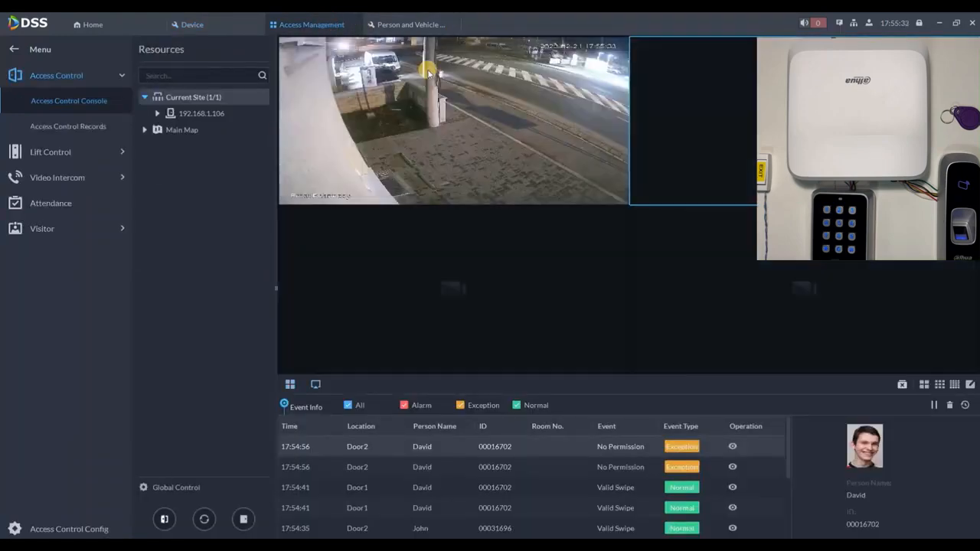
pyautogui.click(570, 193)
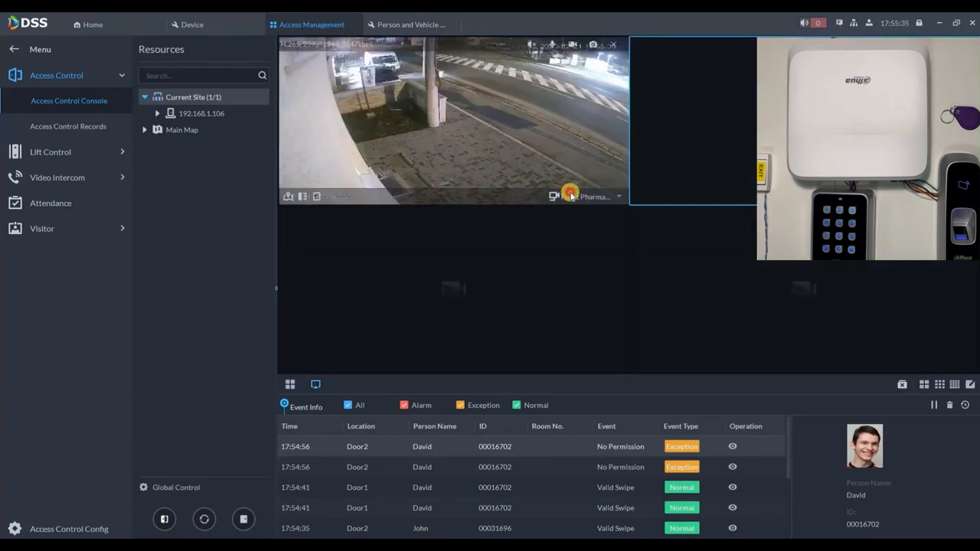
pyautogui.click(570, 232)
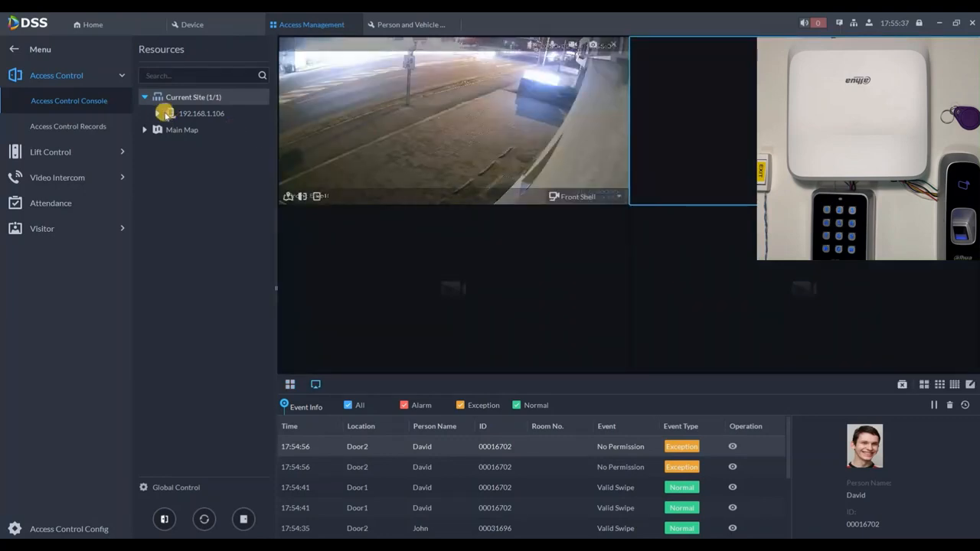
pyautogui.click(164, 114)
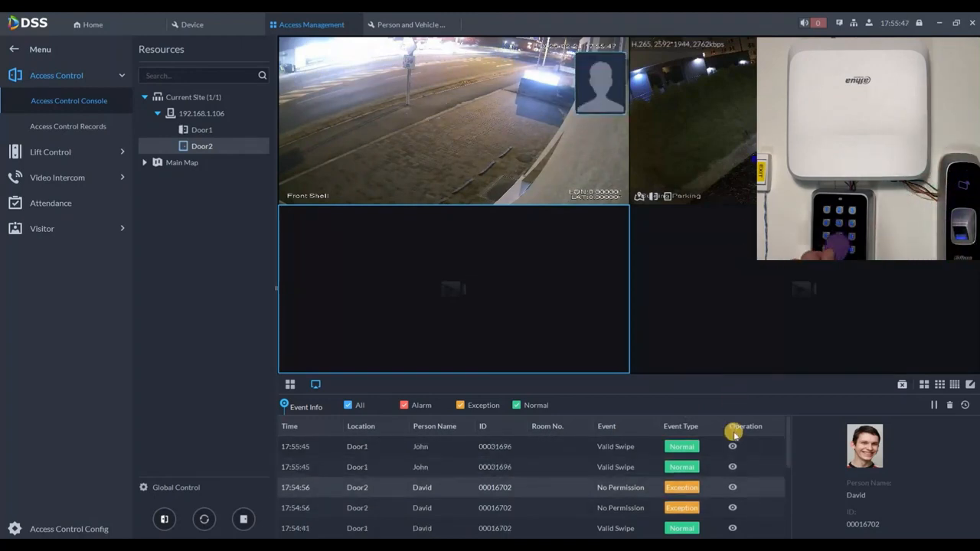
# Step: Examine the details and linked camera views of the newest valid swipe and No Permission events at Door2
pyautogui.click(732, 446)
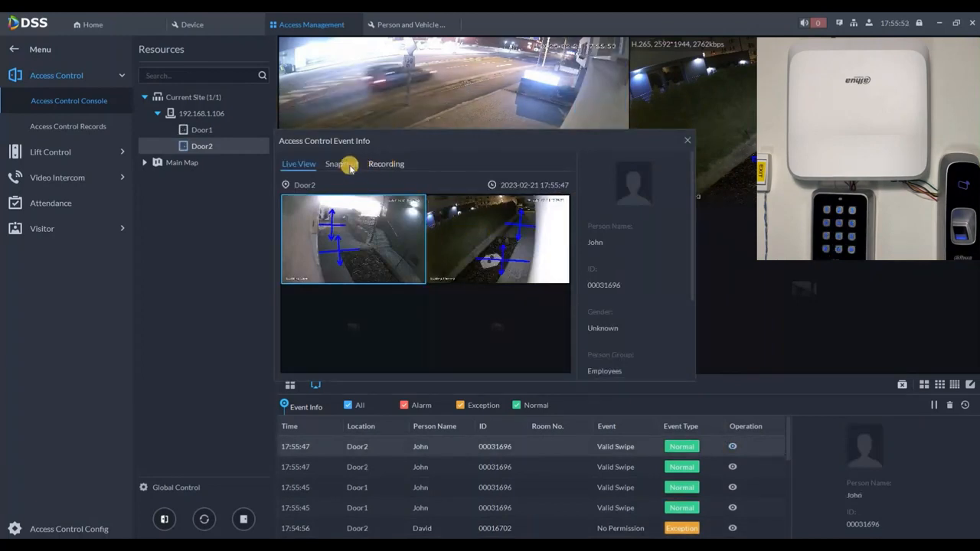
pyautogui.click(682, 146)
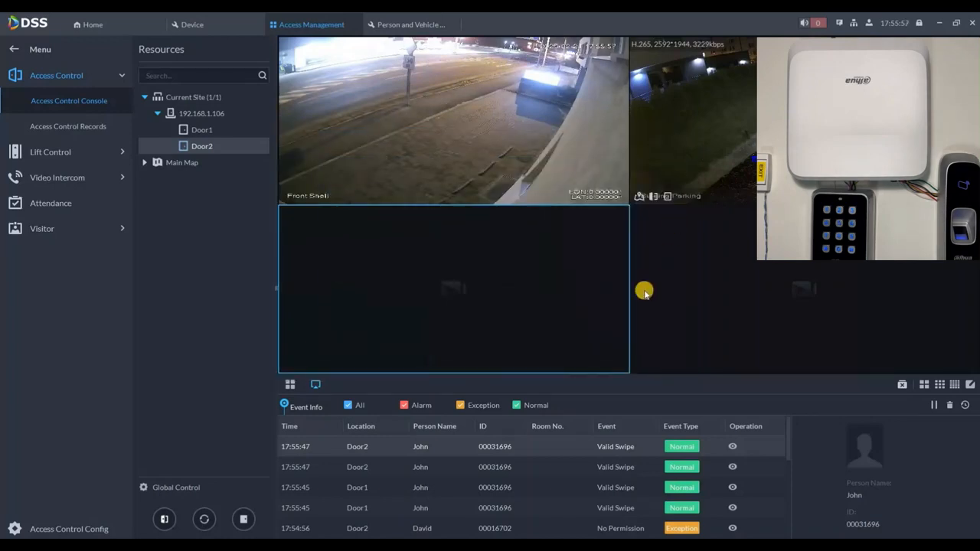
pyautogui.click(732, 446)
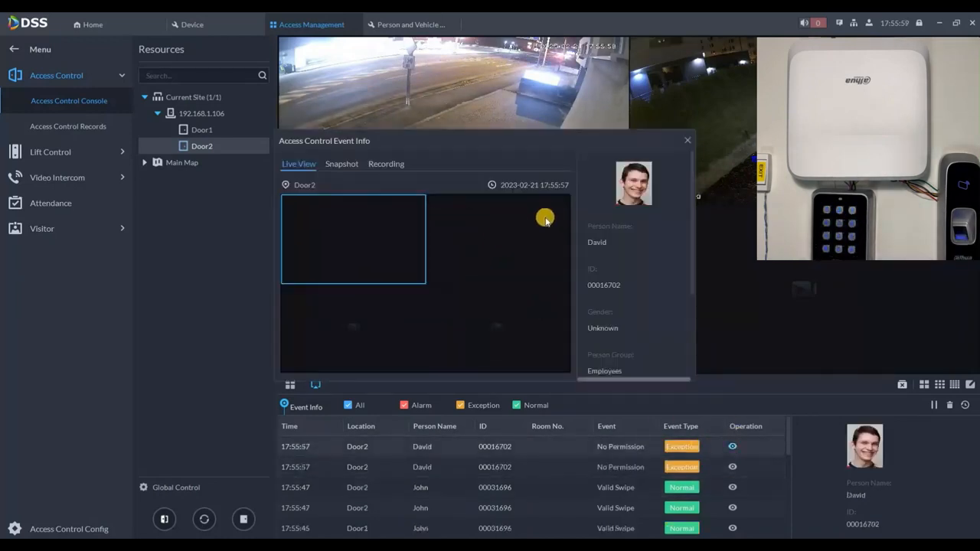
pyautogui.click(685, 141)
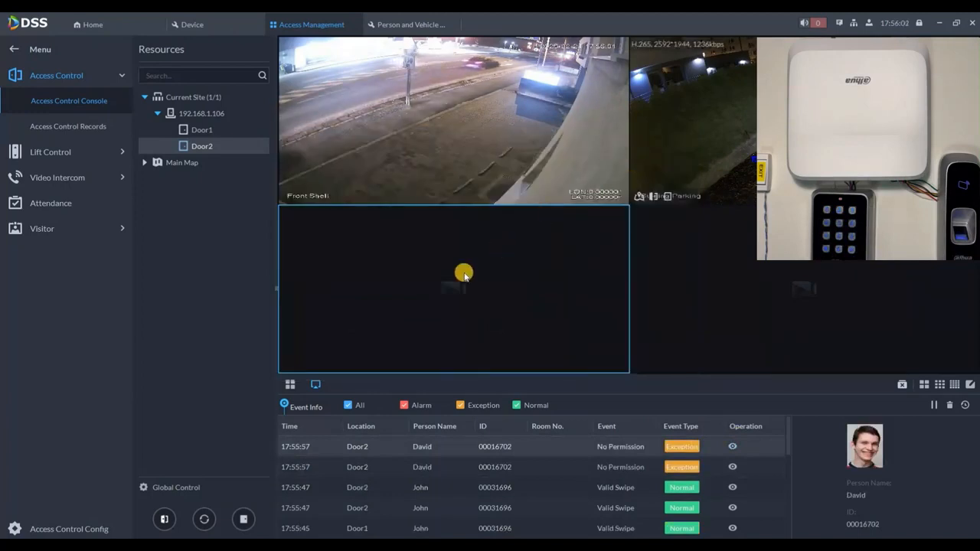
# Step: Try filtering the event list by event type, reselect all types, clear the list, and close all live videos
pyautogui.click(348, 406)
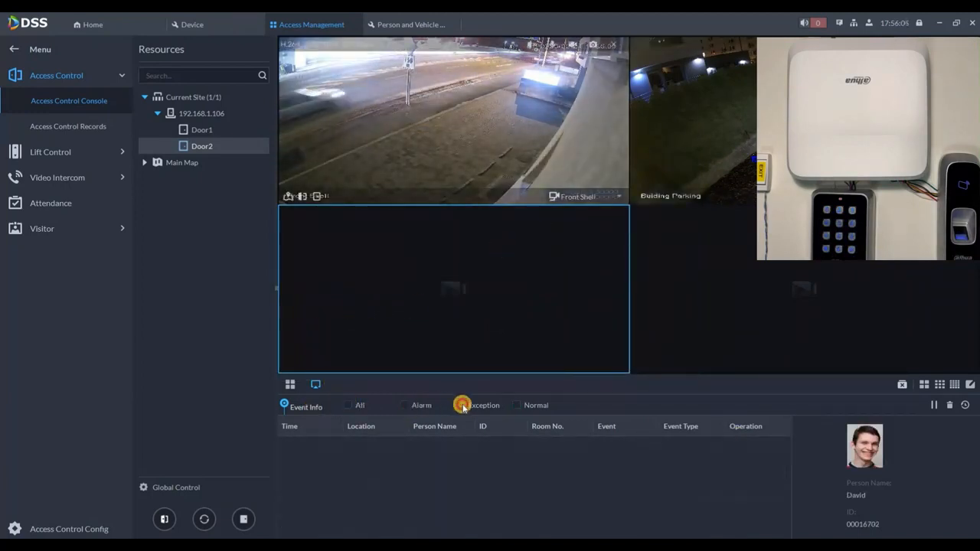
pyautogui.click(460, 405)
pyautogui.click(516, 405)
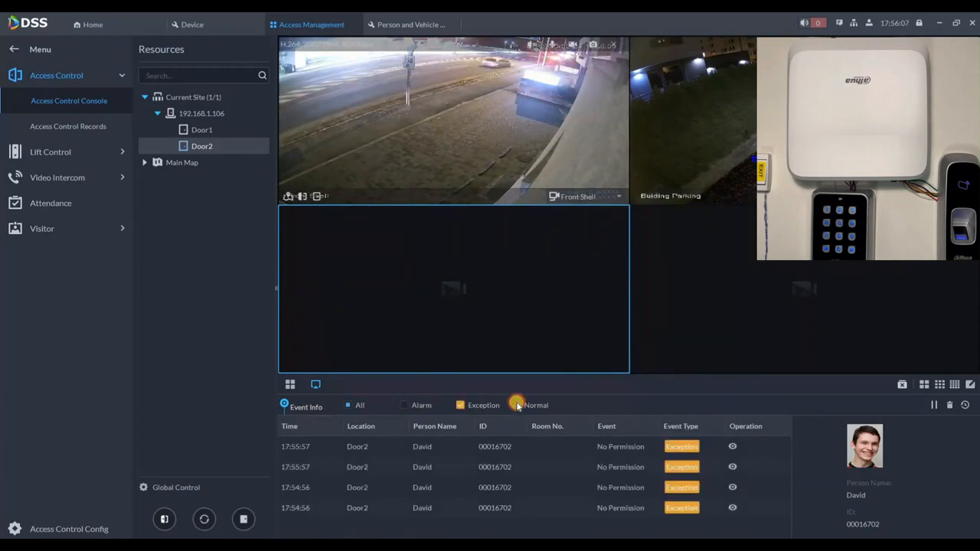
pyautogui.click(405, 406)
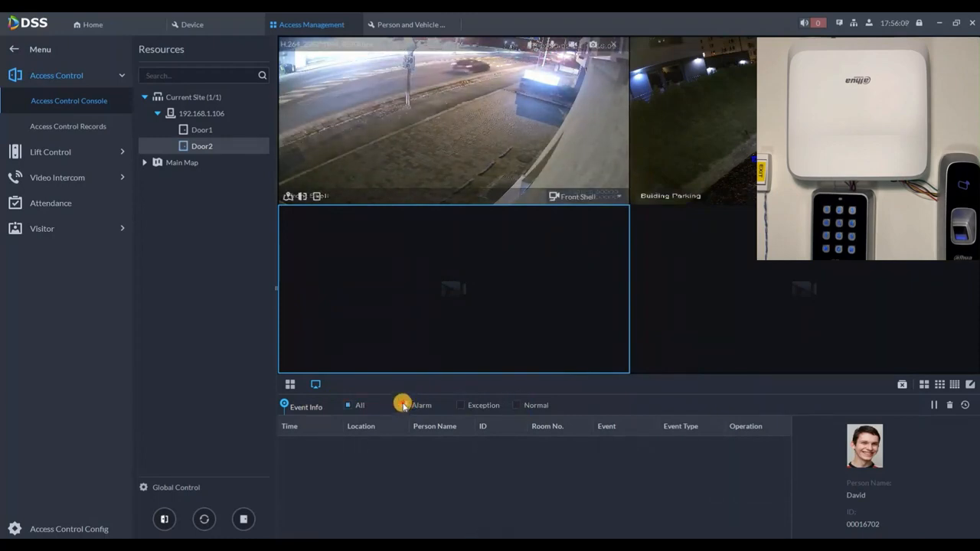
pyautogui.click(349, 404)
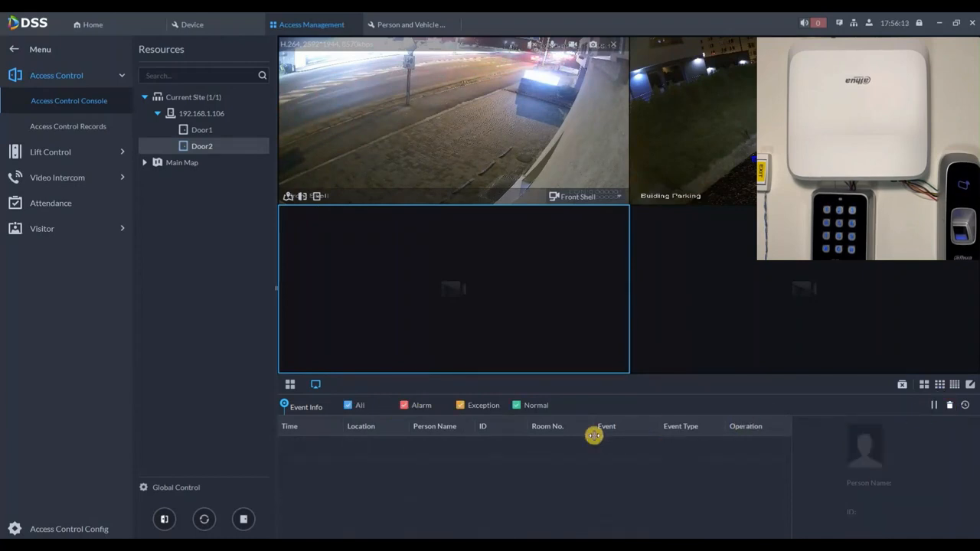
pyautogui.click(899, 383)
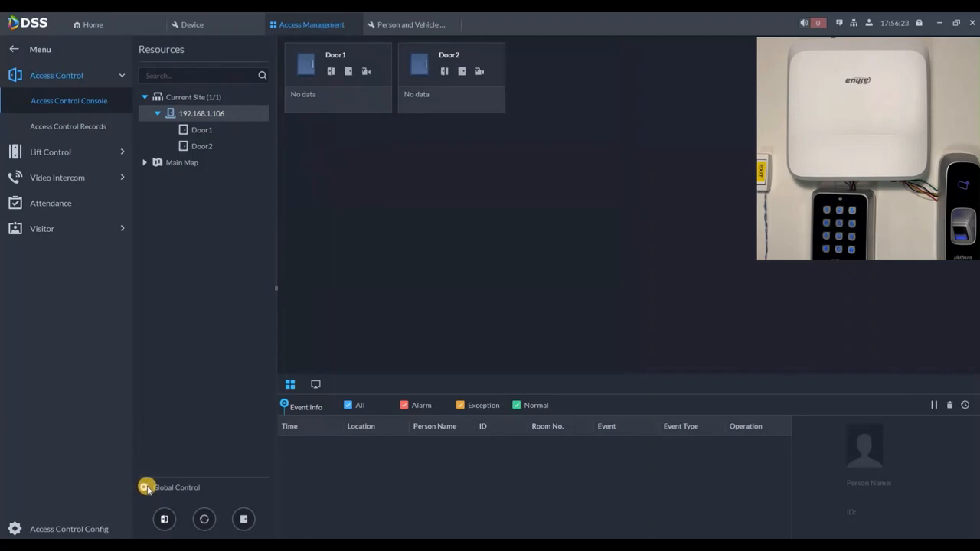
# Step: Include the whole Current Site with controller 192.168.1.106 in the global access control settings
pyautogui.click(143, 488)
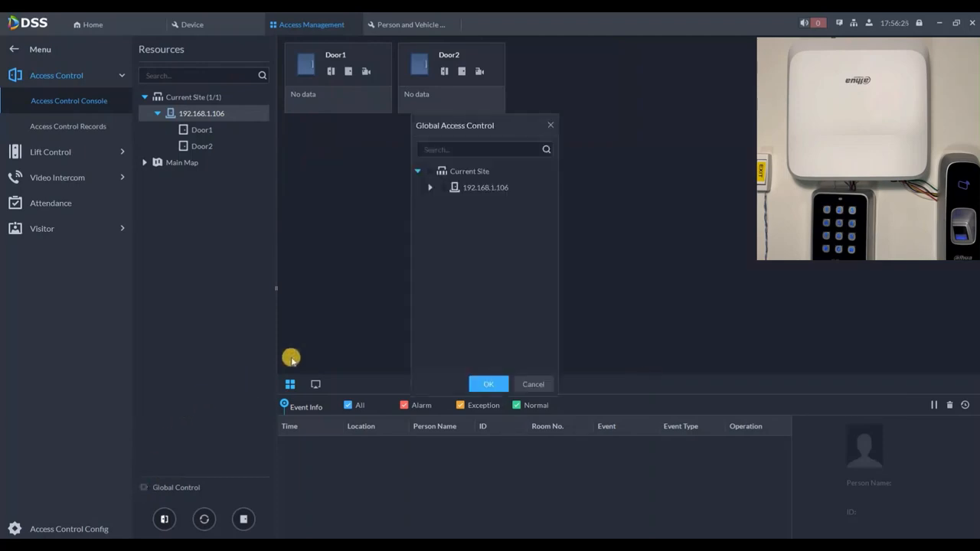
pyautogui.click(427, 187)
pyautogui.click(426, 169)
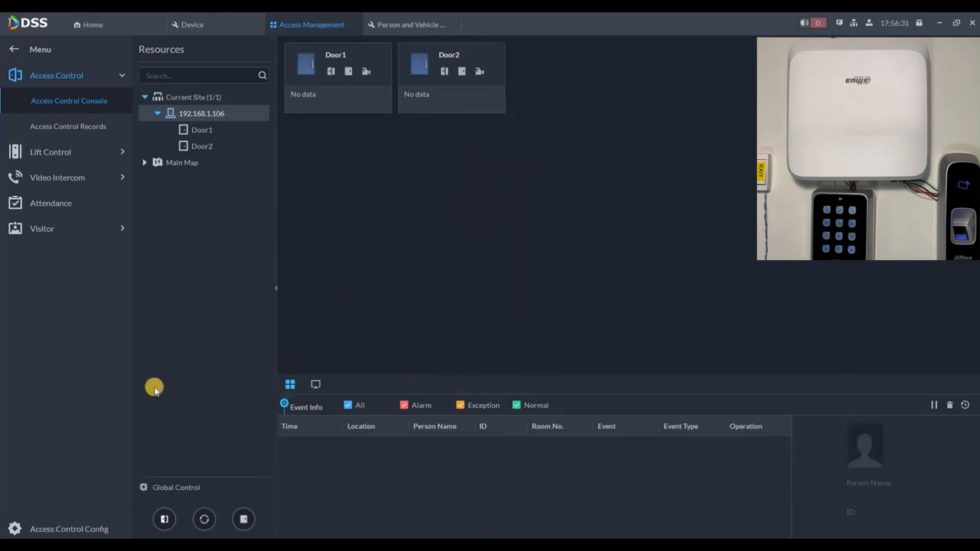
# Step: Set all doors under global control to always open and restore them to normal status
pyautogui.click(165, 520)
pyautogui.click(555, 302)
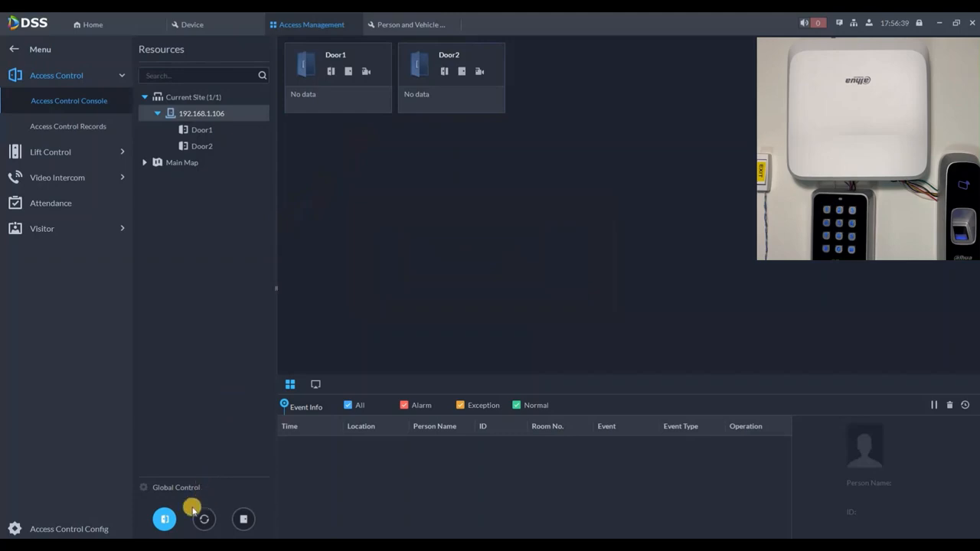
pyautogui.click(204, 519)
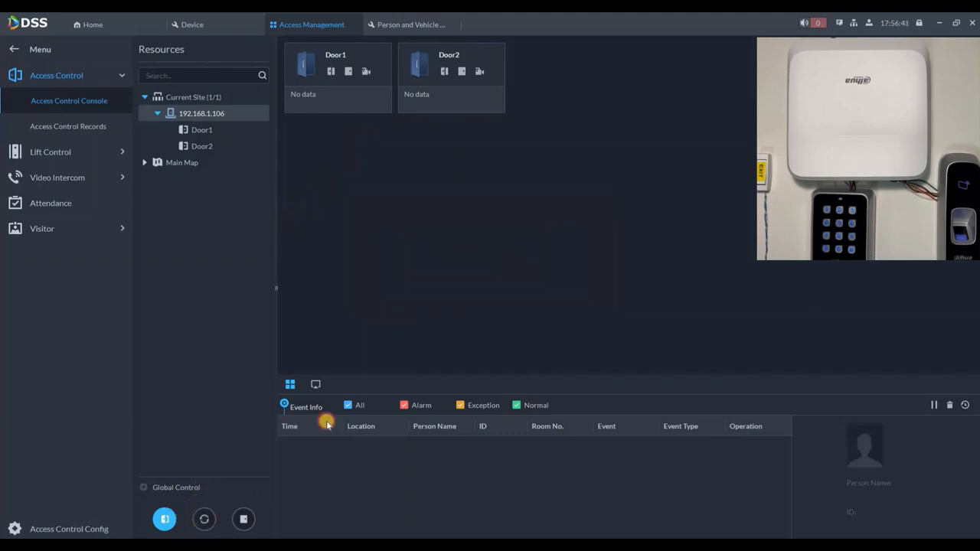
pyautogui.click(536, 303)
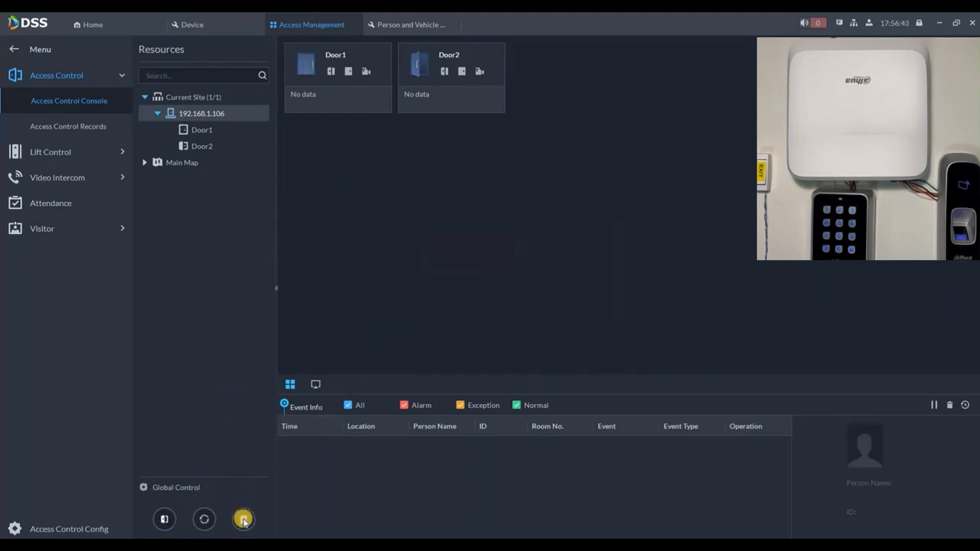
# Step: Set all doors under global control to always closed and select a Door1 Door NC Unlock event in the event list
pyautogui.click(242, 519)
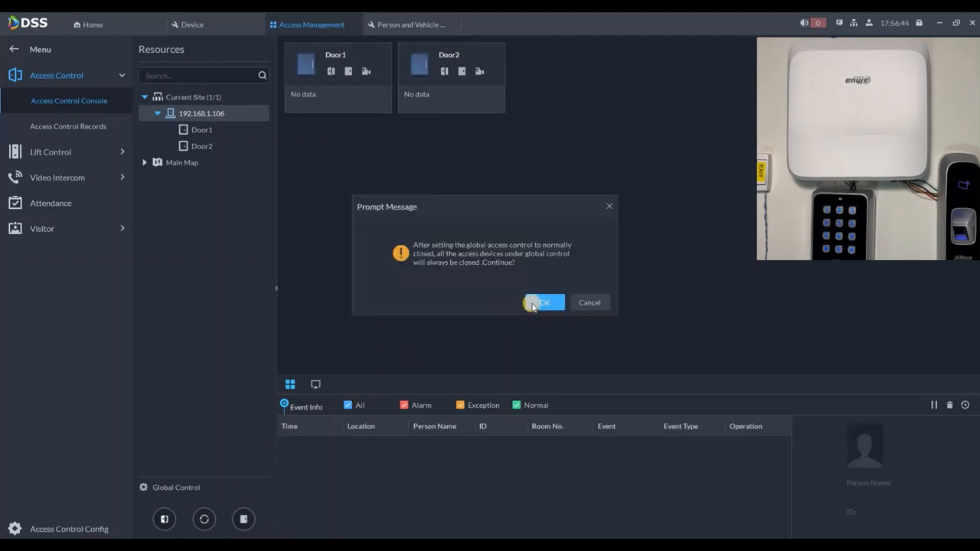
pyautogui.click(535, 303)
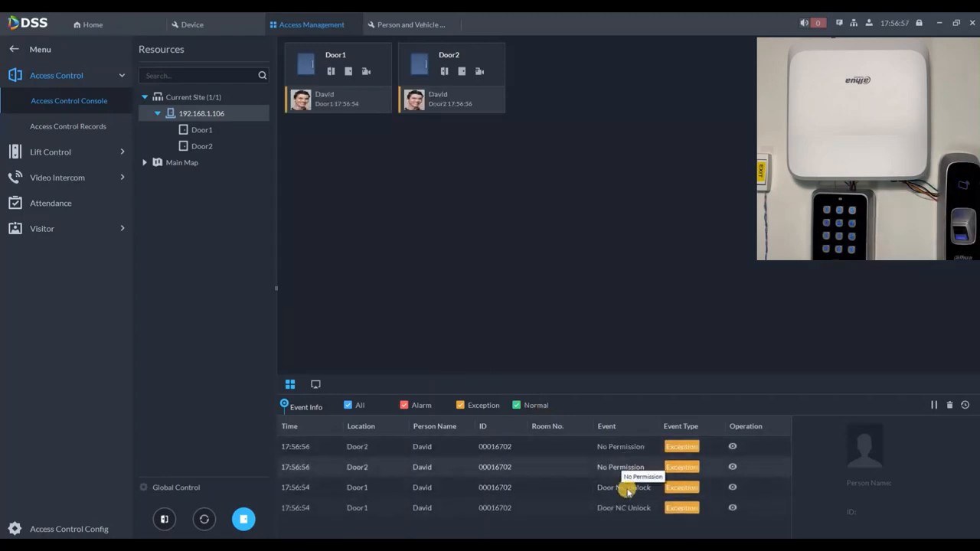
pyautogui.click(627, 490)
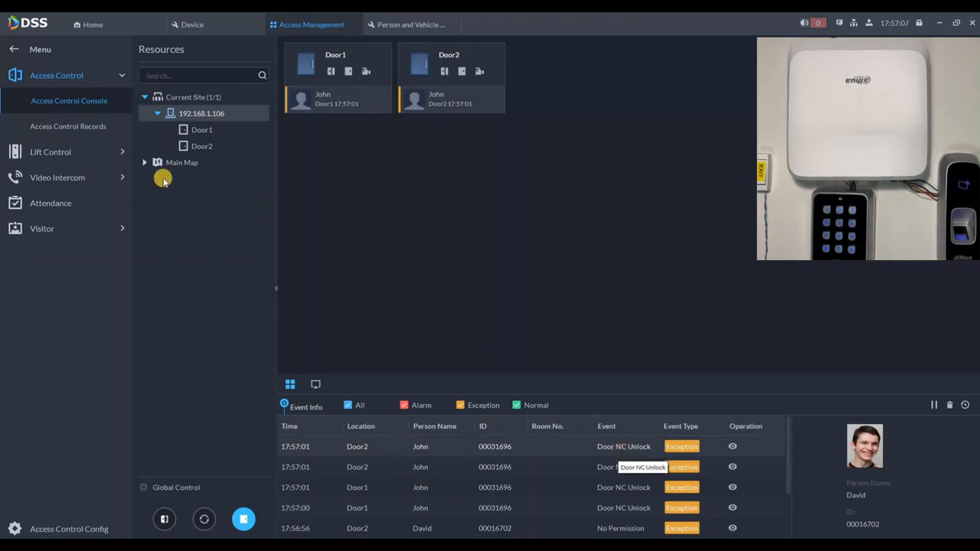
# Step: Filter the access control records by the Access Control Channel event type and the Valid Swipe event
pyautogui.click(85, 132)
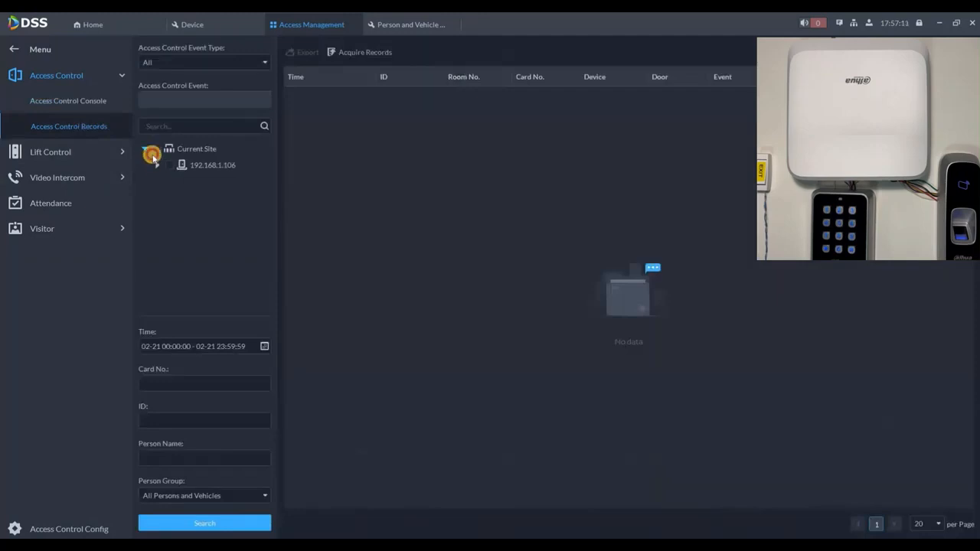
pyautogui.click(152, 159)
pyautogui.click(169, 61)
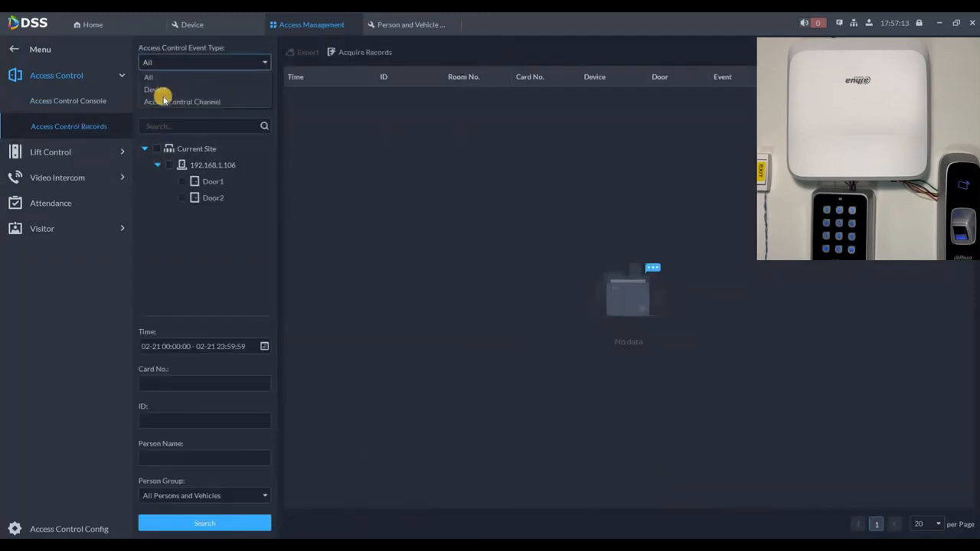
pyautogui.click(163, 99)
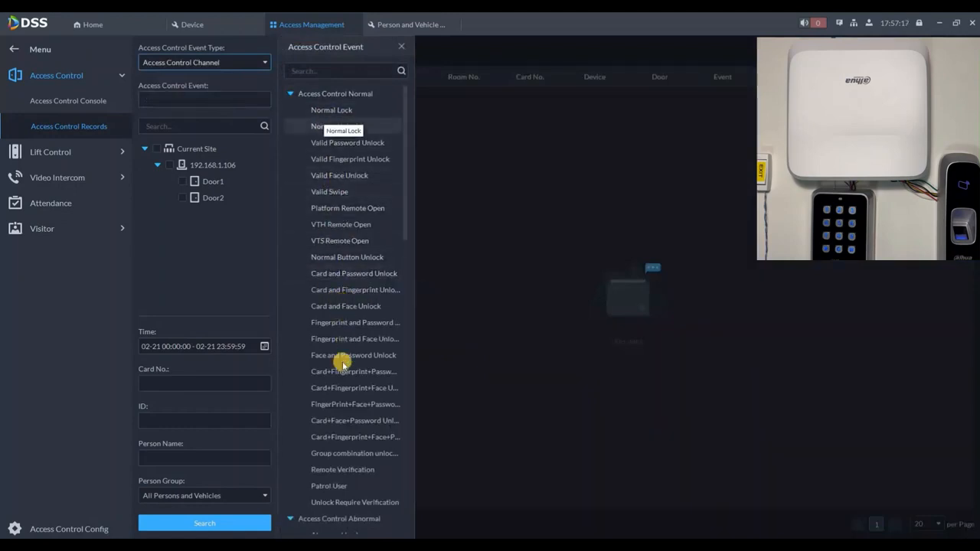
pyautogui.scroll(-3, 343, 287)
pyautogui.scroll(3, 339, 192)
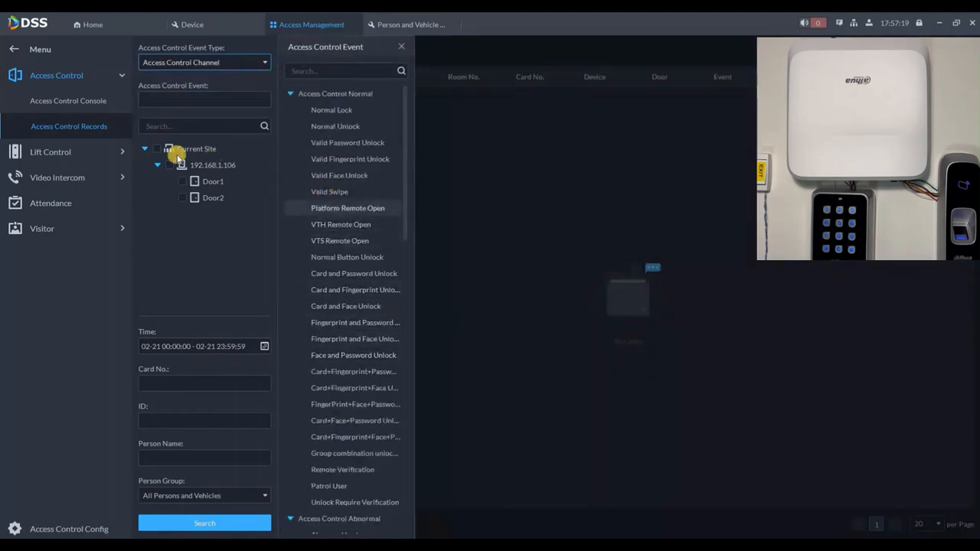
# Step: Search the records of all Current Site doors for the period 02-21 00:00:00 to 02-21 23:59:59
pyautogui.click(157, 149)
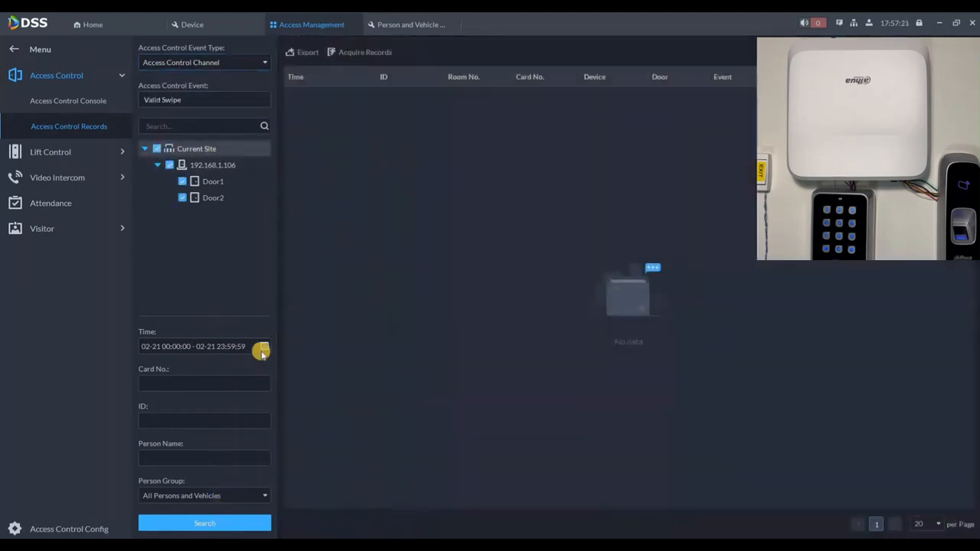
pyautogui.click(263, 347)
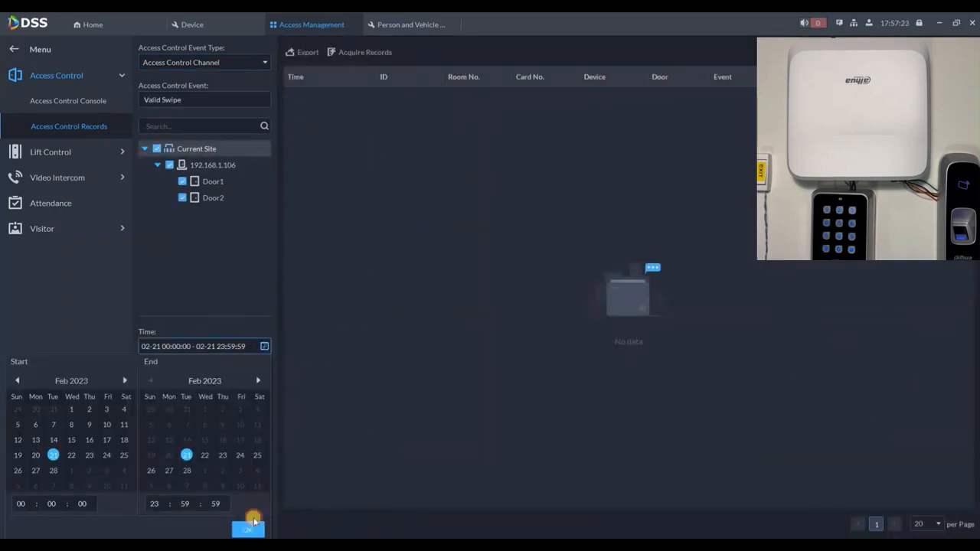
pyautogui.click(247, 525)
pyautogui.click(241, 520)
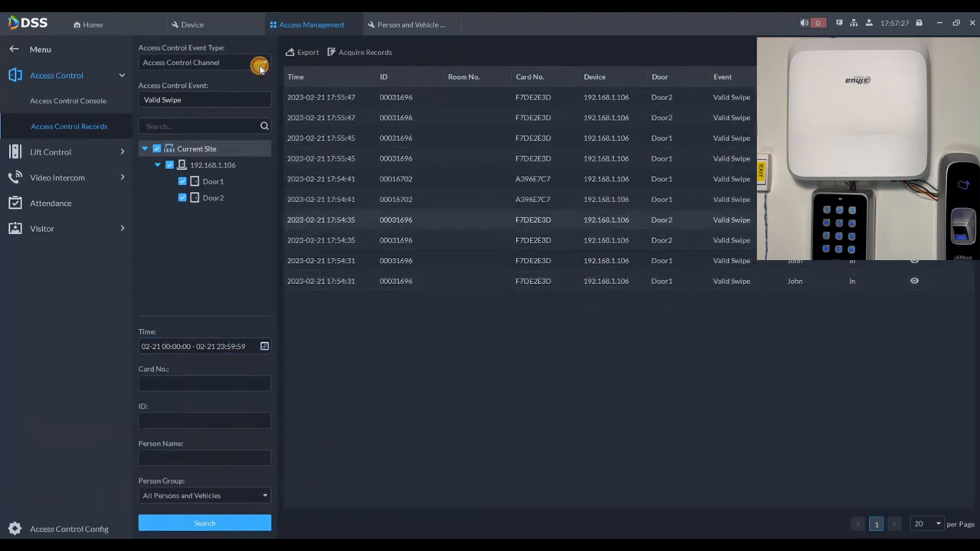
# Step: Reset the access control event type to All and search the records again
pyautogui.click(220, 63)
pyautogui.click(157, 153)
pyautogui.click(227, 523)
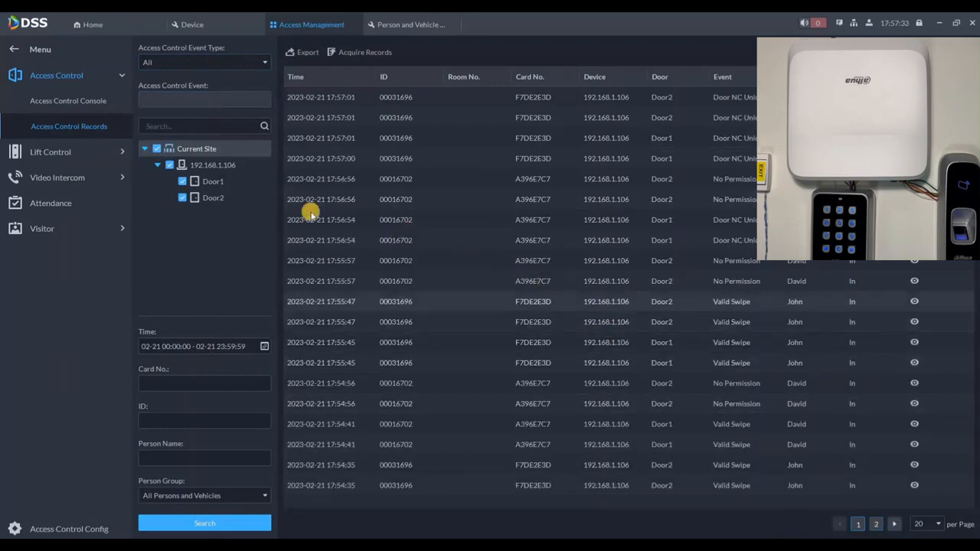
# Step: Return to the Access Control Console and restore all doors under global control to normal status
pyautogui.click(62, 100)
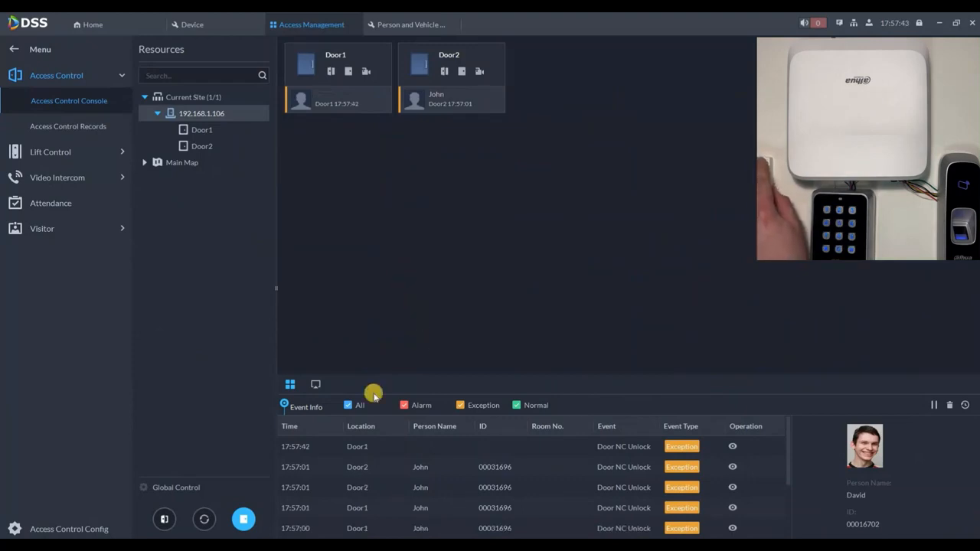
pyautogui.click(204, 519)
pyautogui.click(540, 308)
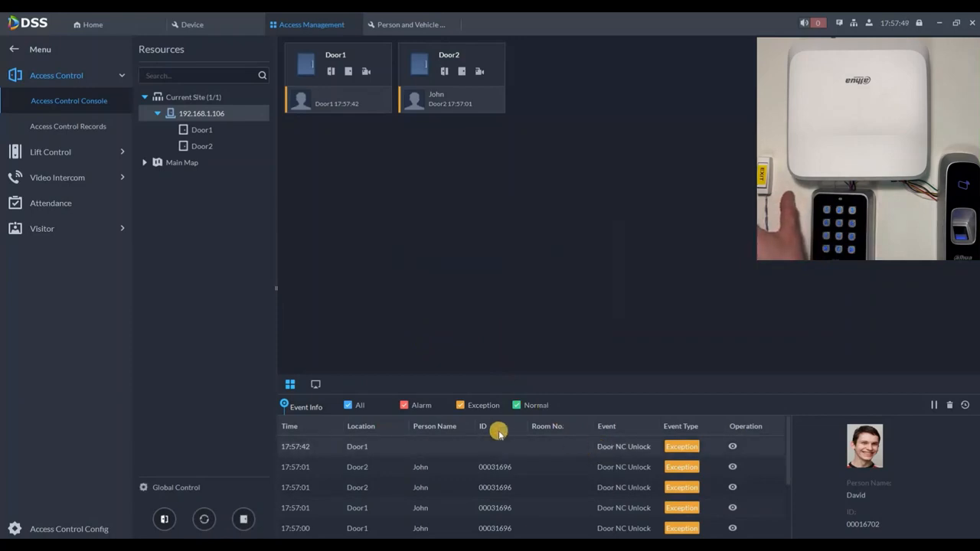
# Step: Examine the details and linked live camera views of the newest normal button event at Door1
pyautogui.click(673, 451)
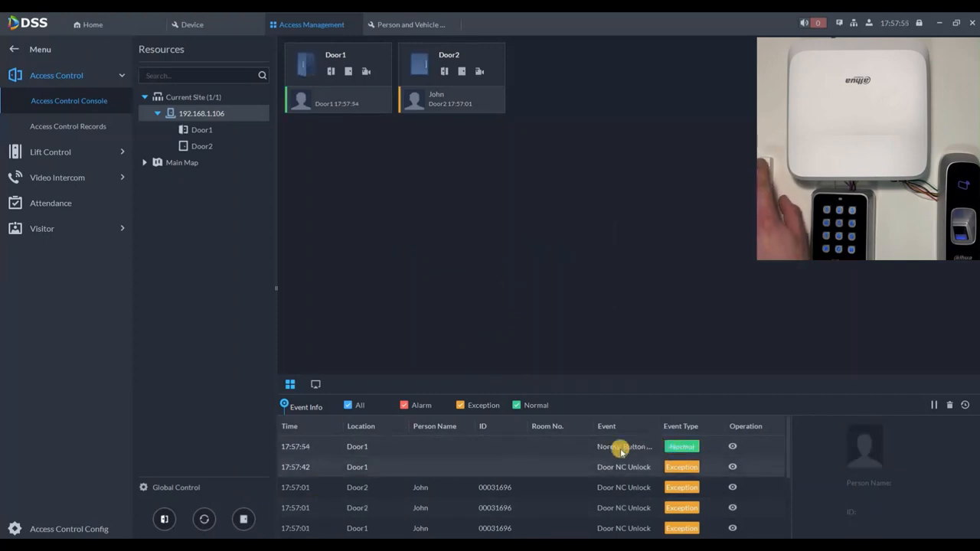
pyautogui.click(732, 445)
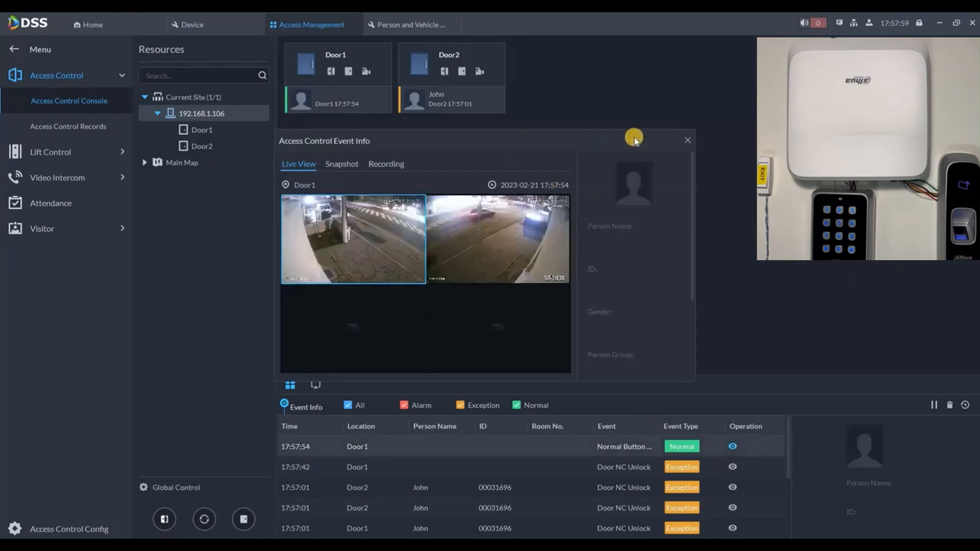
pyautogui.click(688, 141)
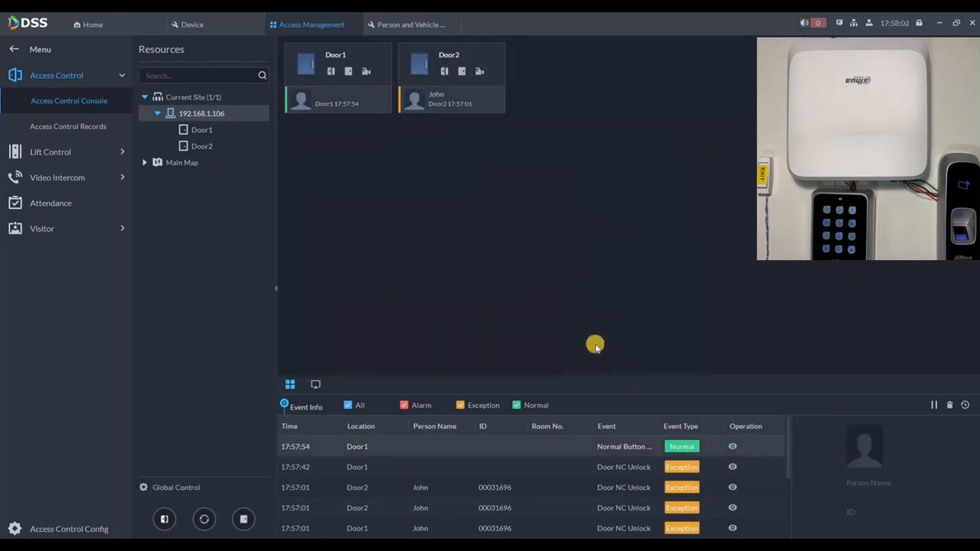